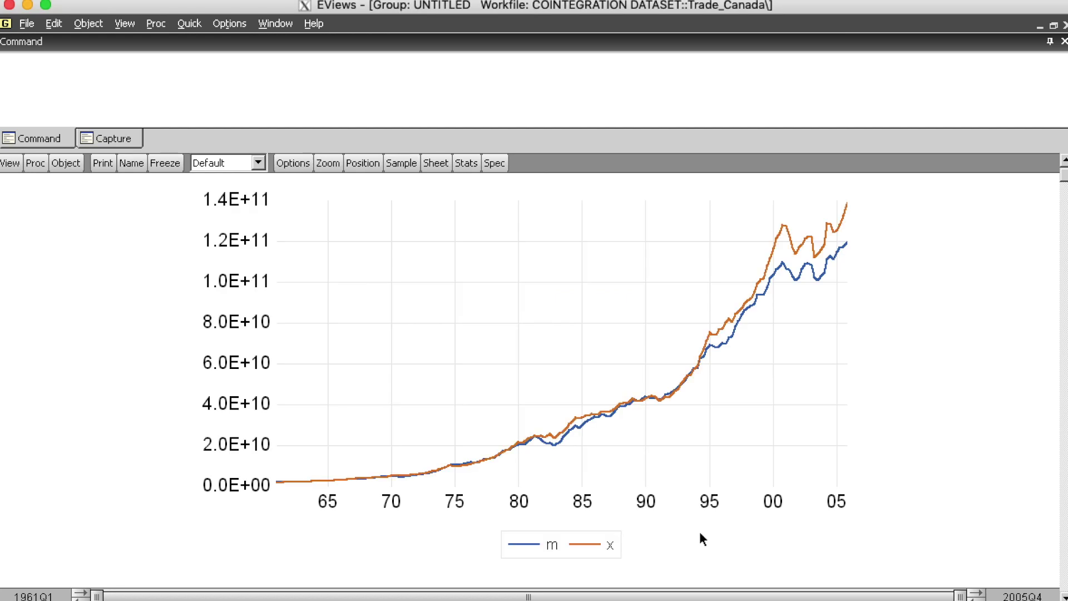
Generate the logged series from m with the equation lm=log(m) over the sample 1961Q1 2005Q4
{"action": "left_click", "coordinate": [738, 490]}
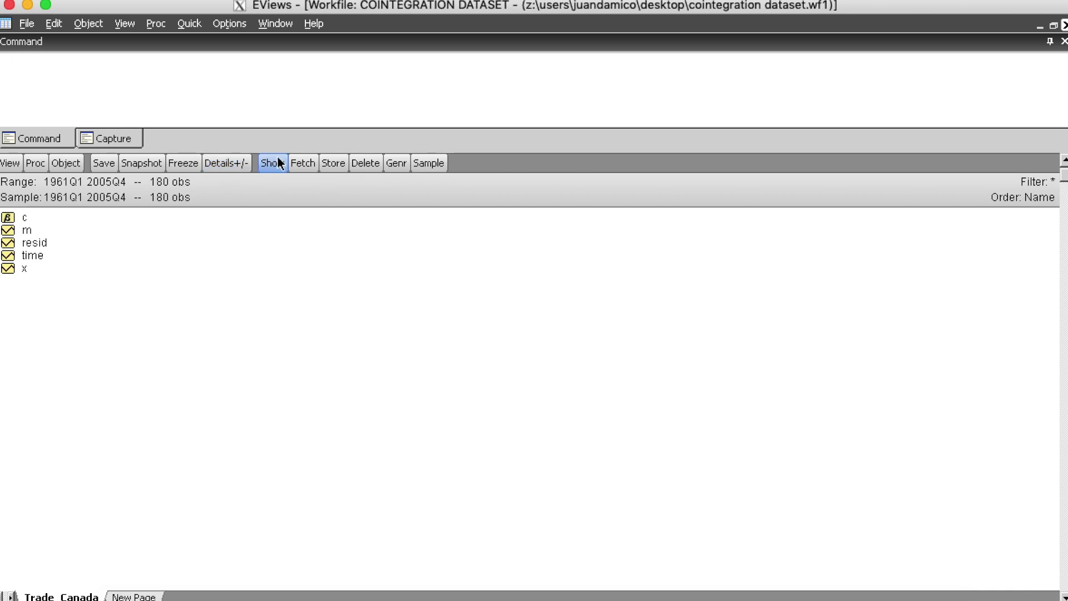
{"action": "left_click", "coordinate": [396, 162]}
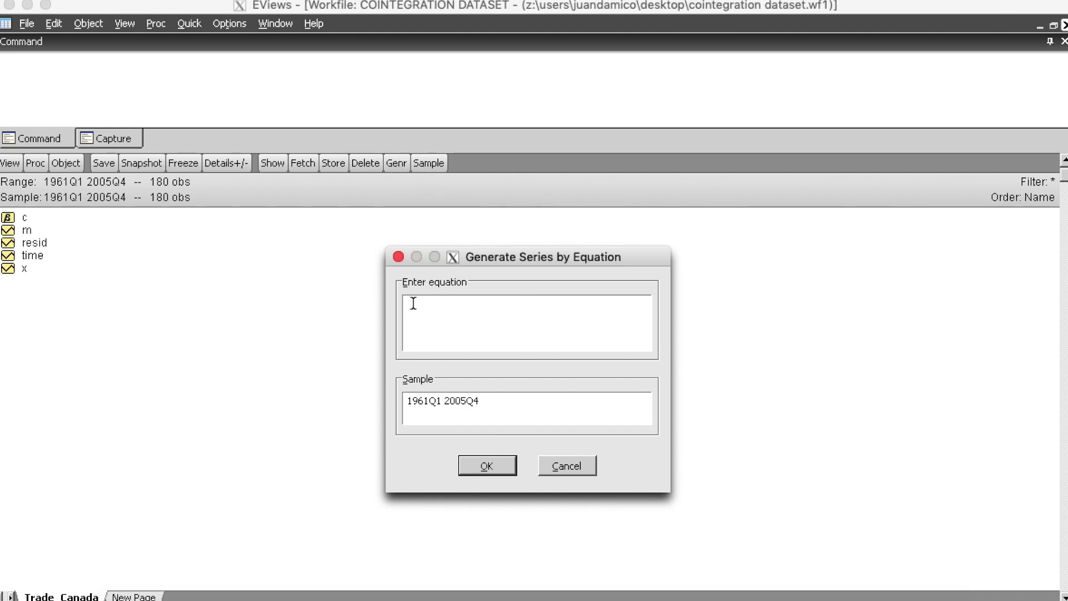
{"action": "type", "text": "lm"}
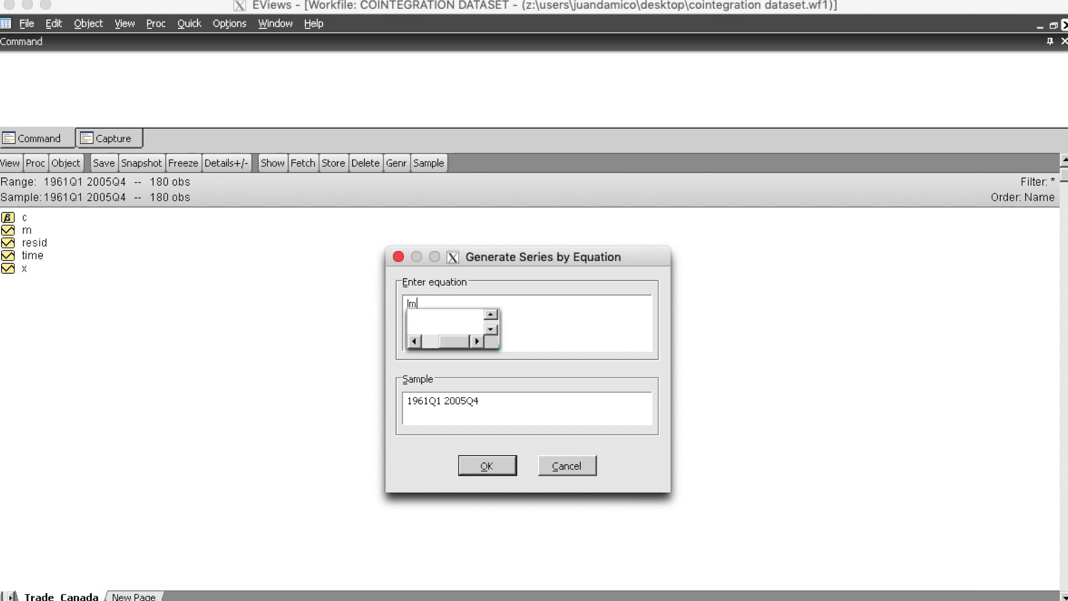
{"action": "type", "text": "="}
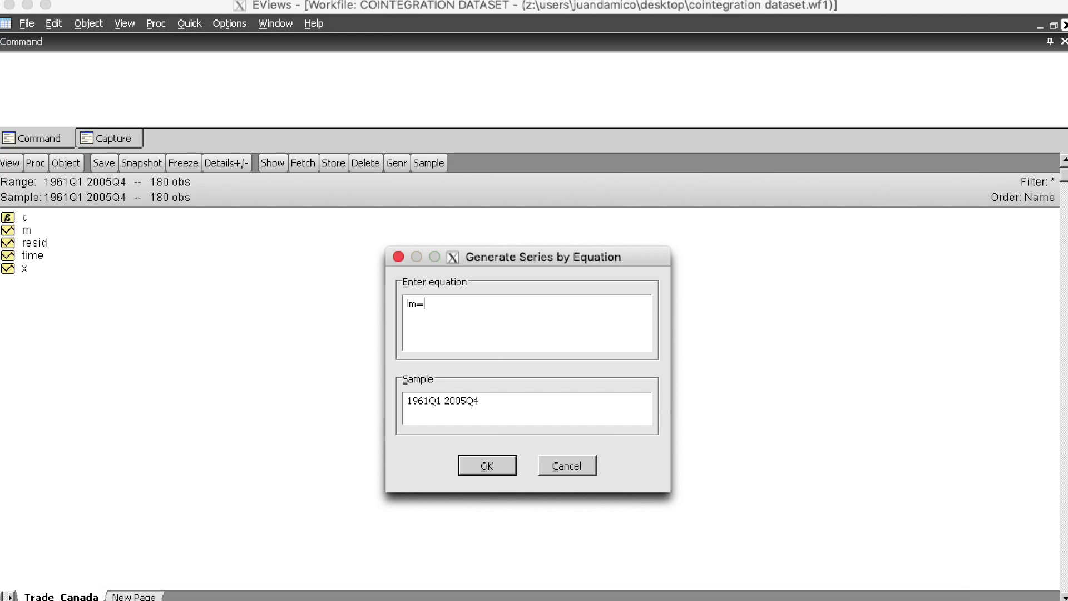
{"action": "type", "text": "log(m)"}
{"action": "key", "text": "Return"}
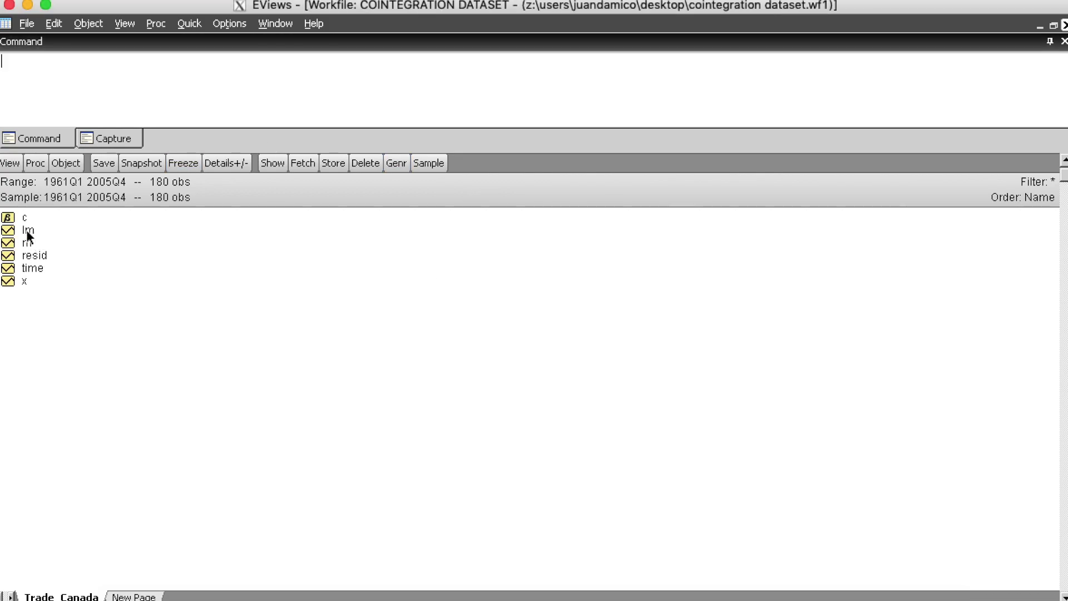
Generate the logged series from x with the equation lx=log(x) over the sample 1961Q1 2005Q4
{"action": "left_click", "coordinate": [403, 160]}
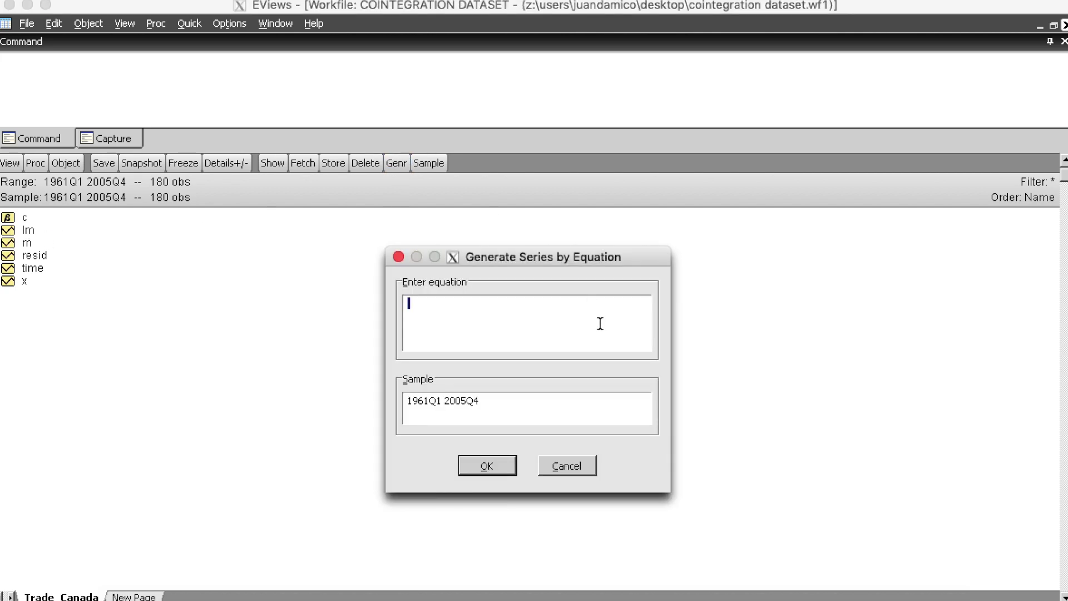
{"action": "type", "text": "lx=log(x)"}
{"action": "key", "text": "Return"}
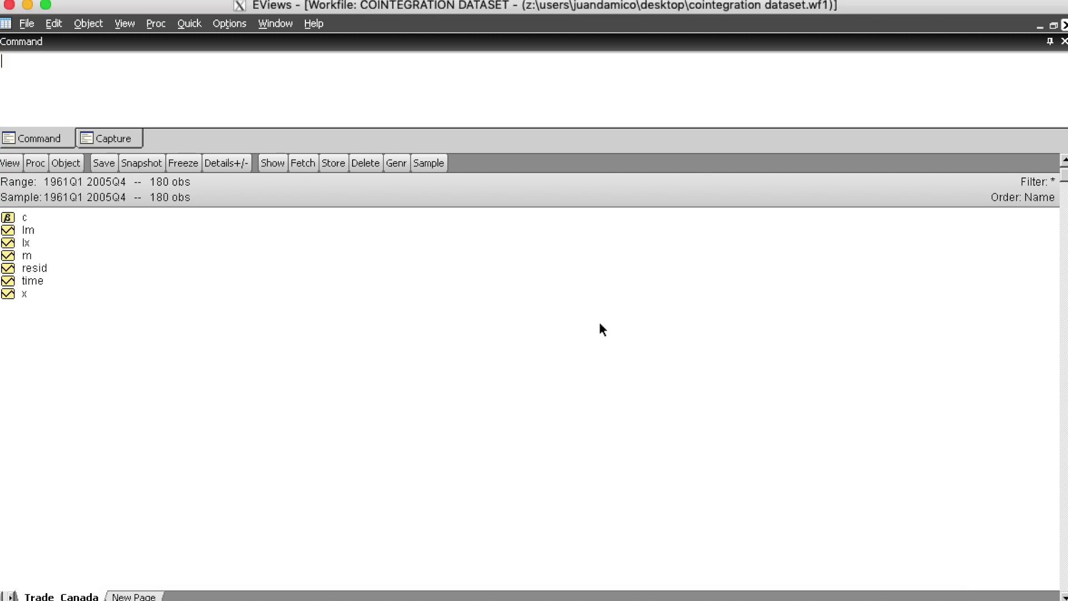
Open the lm series and plot it as a basic line graph
{"action": "double_click", "coordinate": [43, 232]}
{"action": "left_click", "coordinate": [10, 162]}
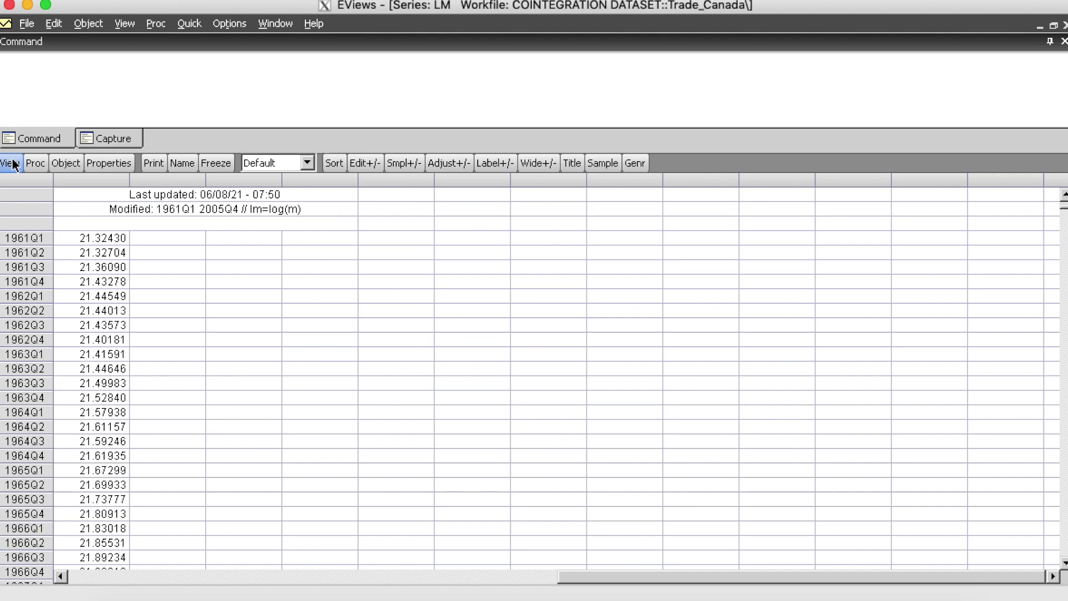
{"action": "left_click", "coordinate": [10, 184]}
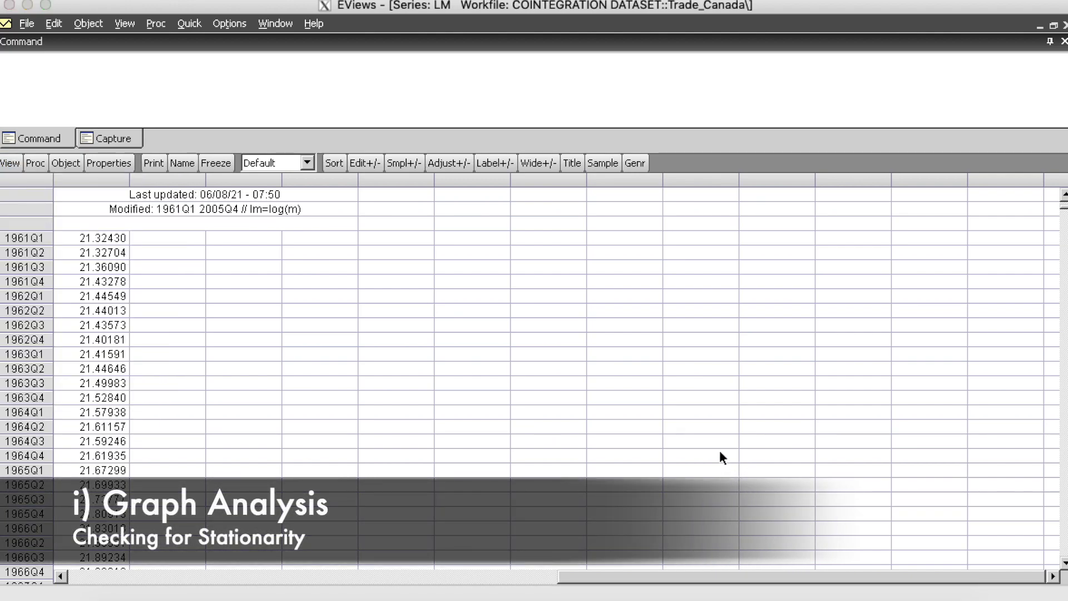
{"action": "left_click", "coordinate": [674, 535]}
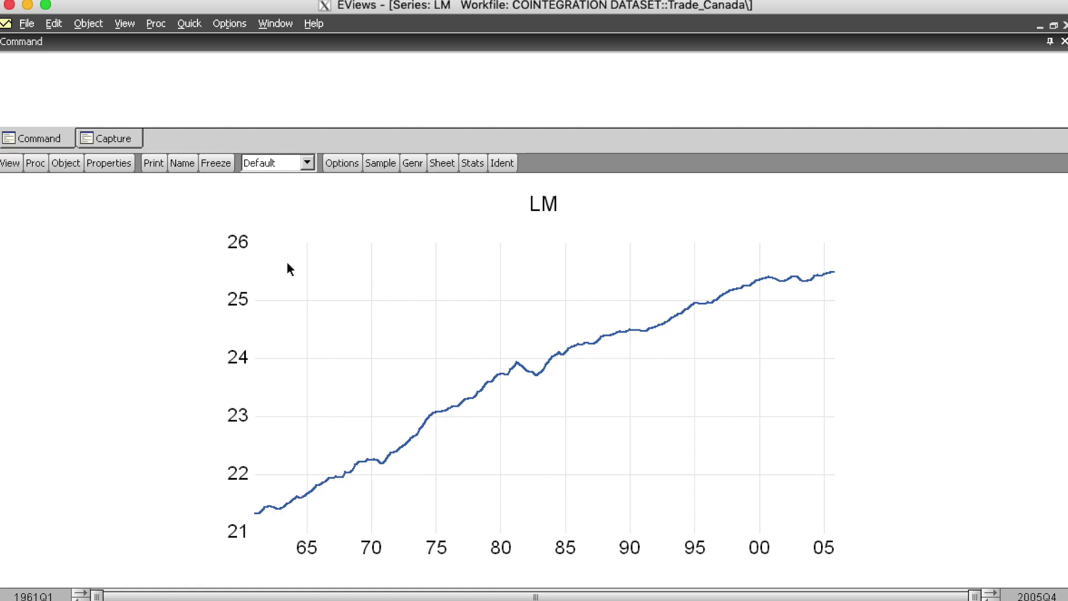
Produce the correlogram of LM in levels and examine how its autocorrelations decay
{"action": "left_click", "coordinate": [10, 163]}
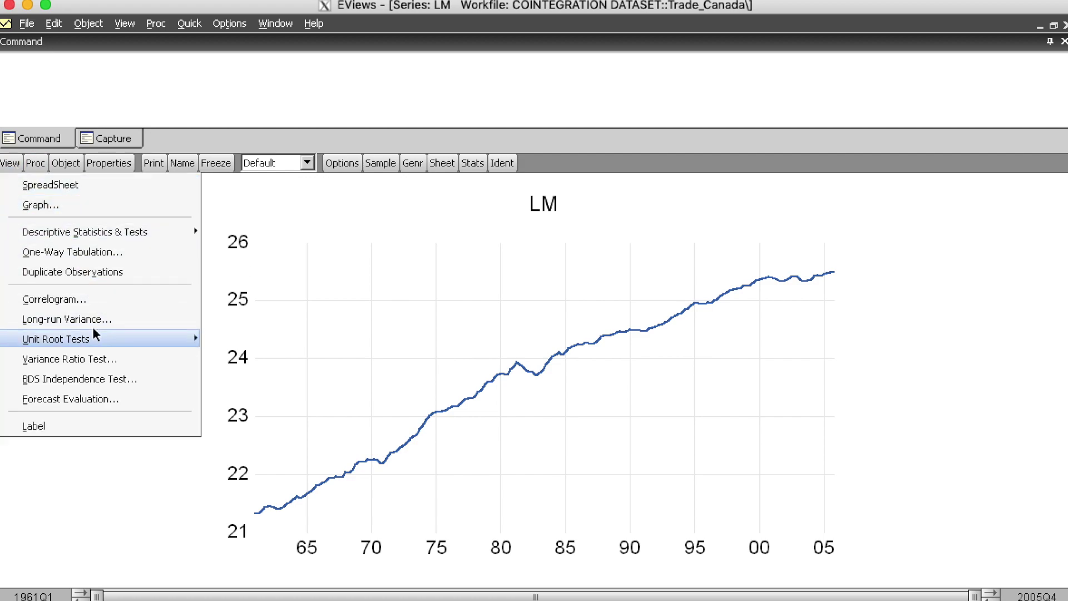
{"action": "mouse_move", "coordinate": [92, 334]}
{"action": "left_click", "coordinate": [75, 300]}
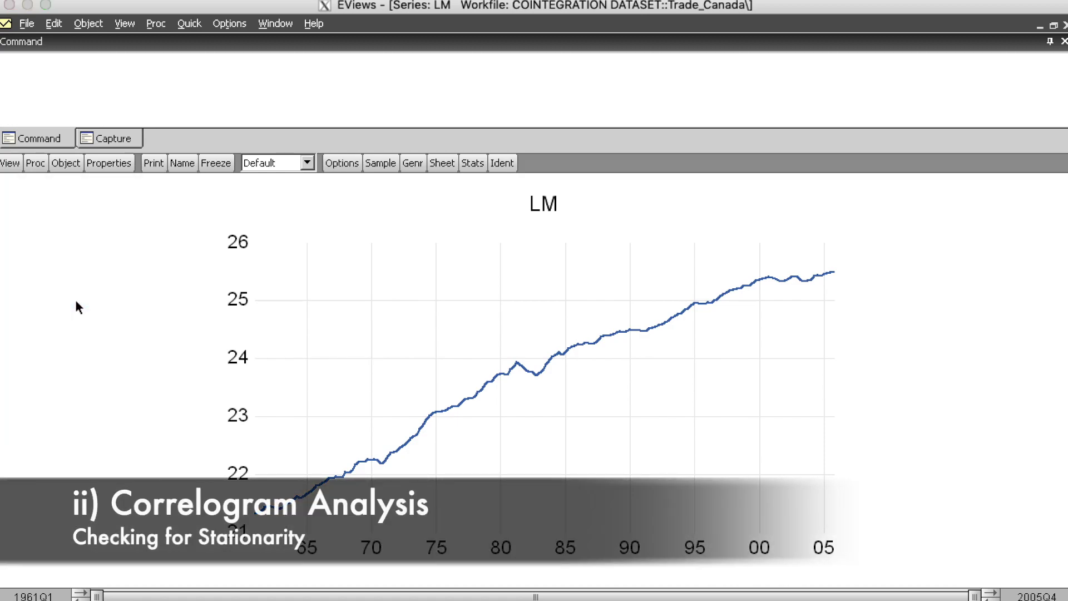
{"action": "left_click", "coordinate": [570, 356]}
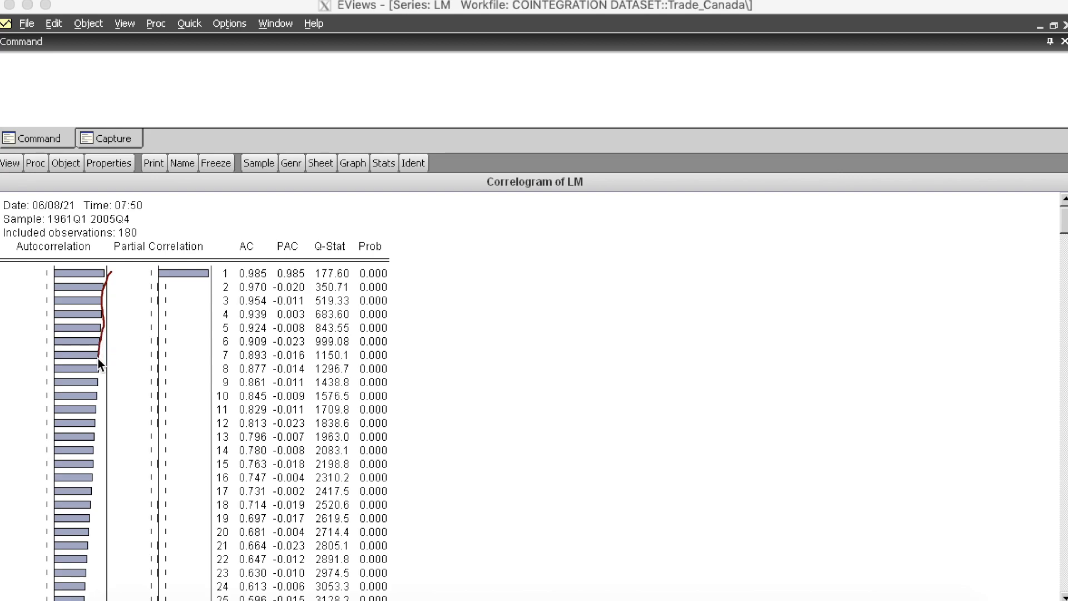
{"action": "mouse_move", "coordinate": [87, 517]}
{"action": "left_mouse_down"}
{"action": "mouse_move", "coordinate": [85, 591]}
{"action": "mouse_move", "coordinate": [95, 598]}
{"action": "left_mouse_up"}
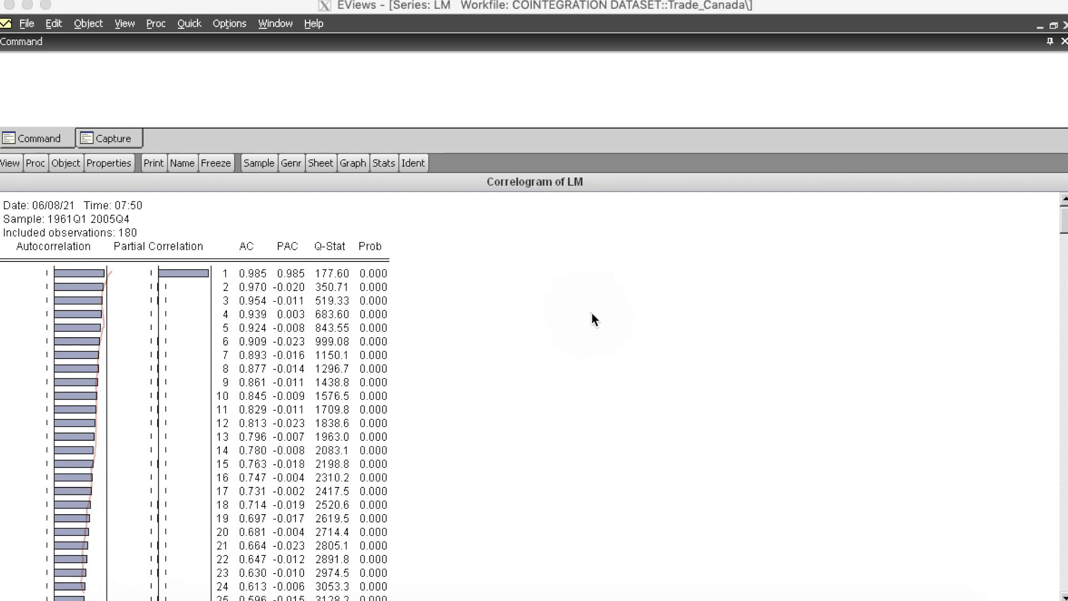
Run an Augmented Dickey-Fuller unit root test on LM in level with an intercept, and review the null hypothesis, p-value and critical values
{"action": "left_click", "coordinate": [6, 166]}
{"action": "left_click", "coordinate": [7, 166]}
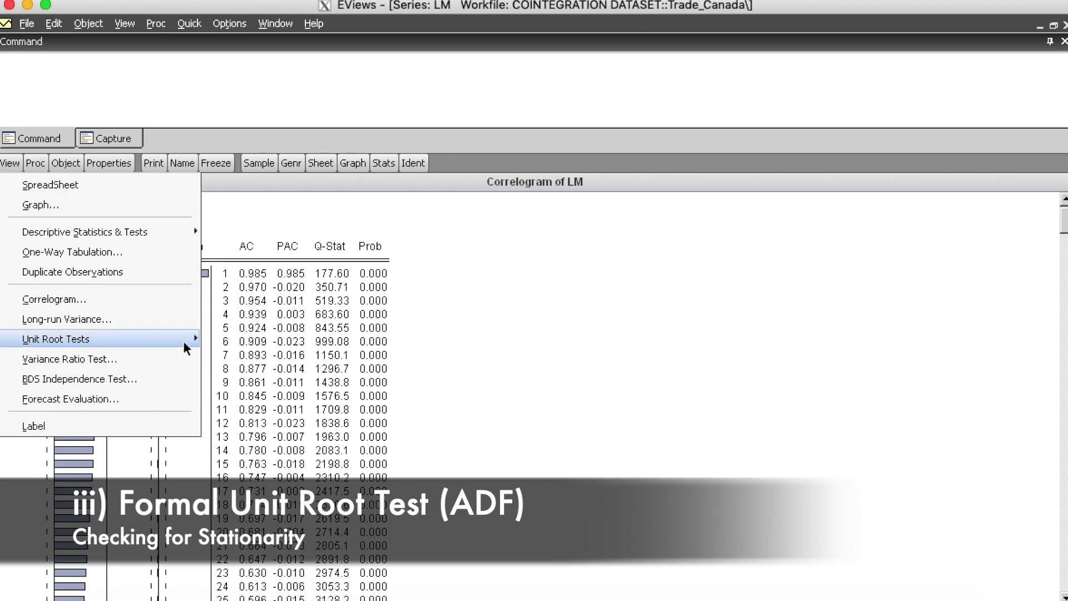
{"action": "left_click", "coordinate": [241, 339]}
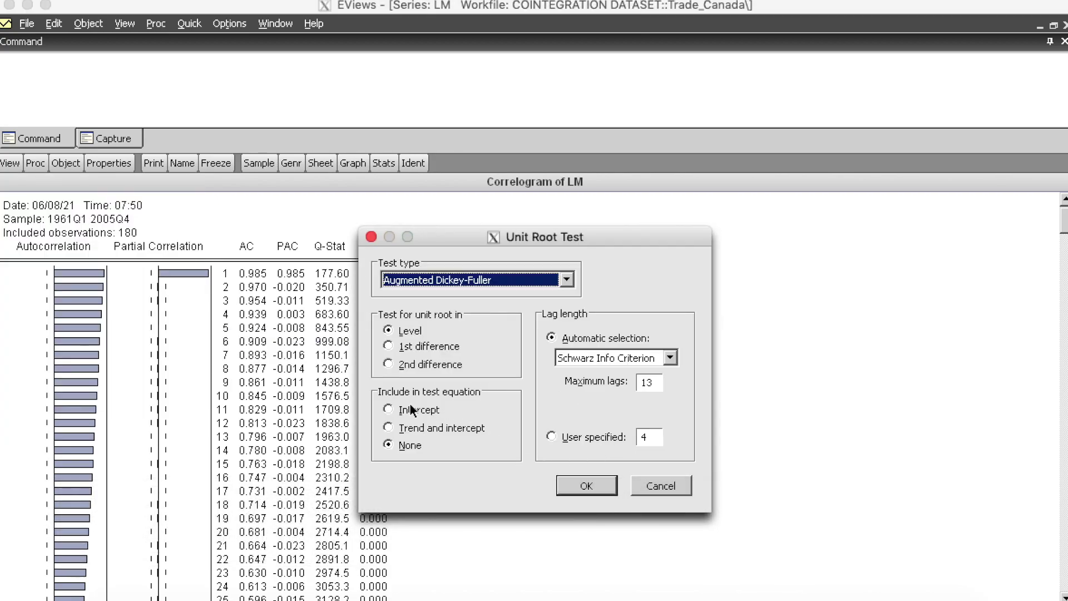
{"action": "left_click", "coordinate": [411, 409]}
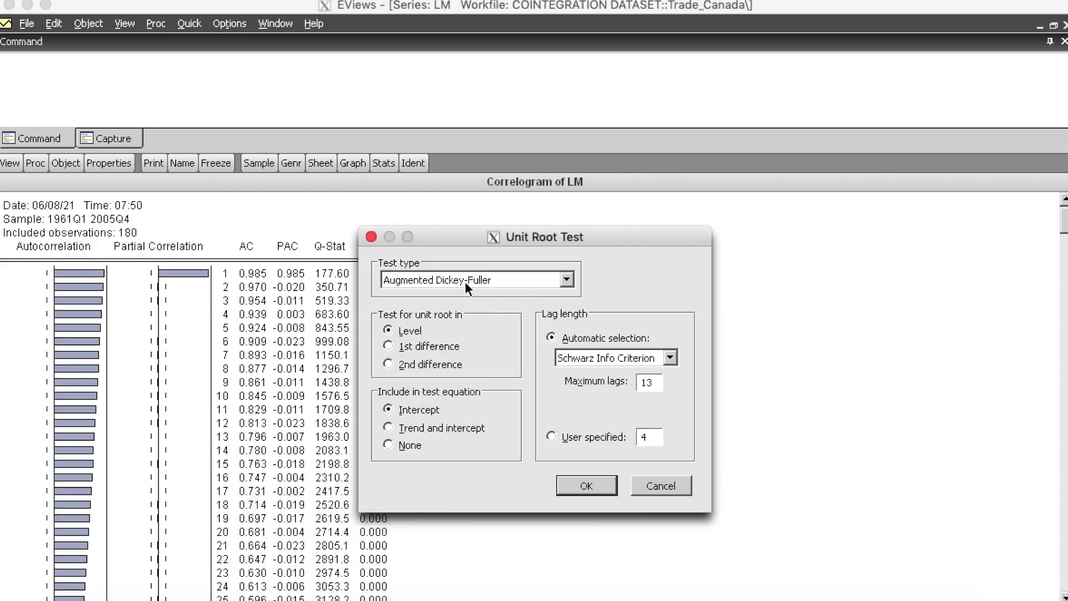
{"action": "left_click", "coordinate": [591, 488]}
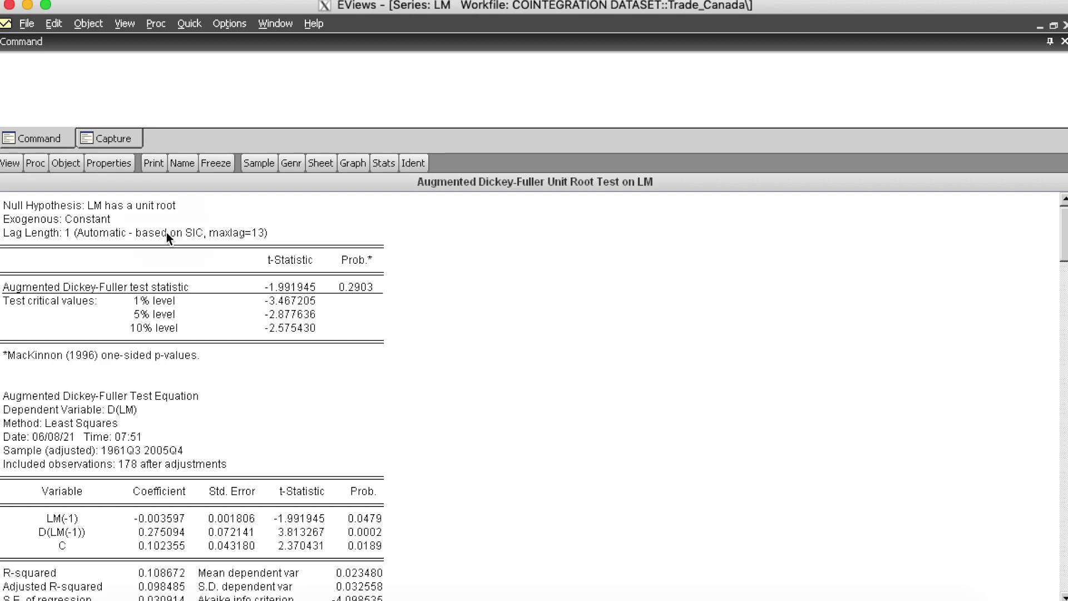
{"action": "mouse_move", "coordinate": [84, 210]}
{"action": "left_mouse_down"}
{"action": "mouse_move", "coordinate": [154, 216]}
{"action": "mouse_move", "coordinate": [181, 204]}
{"action": "mouse_move", "coordinate": [115, 191]}
{"action": "mouse_move", "coordinate": [73, 208]}
{"action": "mouse_move", "coordinate": [92, 211]}
{"action": "left_mouse_up"}
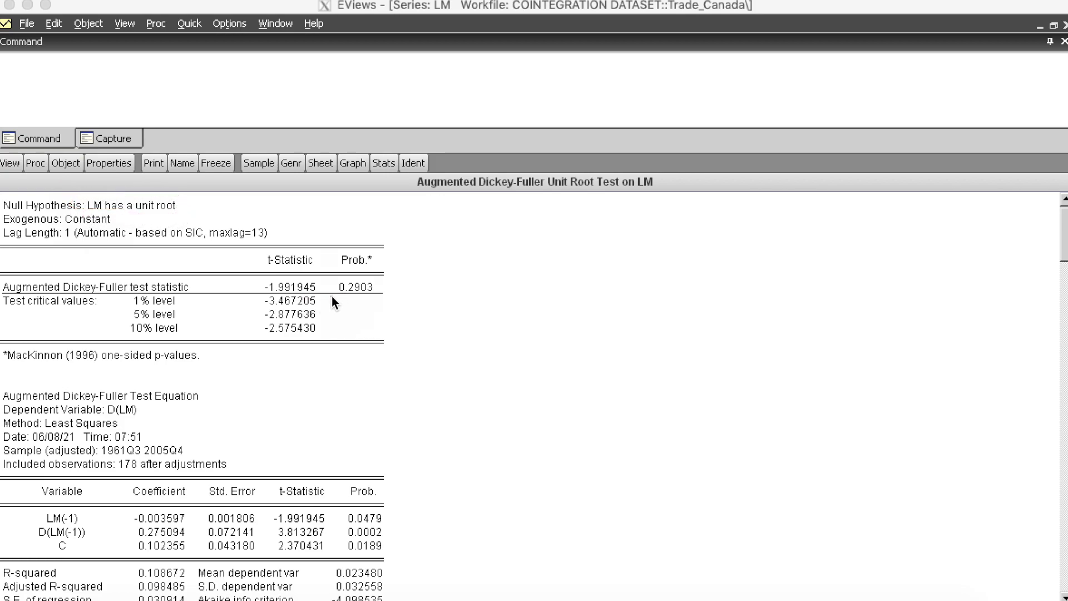
{"action": "mouse_move", "coordinate": [340, 299]}
{"action": "left_mouse_down"}
{"action": "mouse_move", "coordinate": [378, 291]}
{"action": "mouse_move", "coordinate": [372, 276]}
{"action": "mouse_move", "coordinate": [328, 286]}
{"action": "left_mouse_up"}
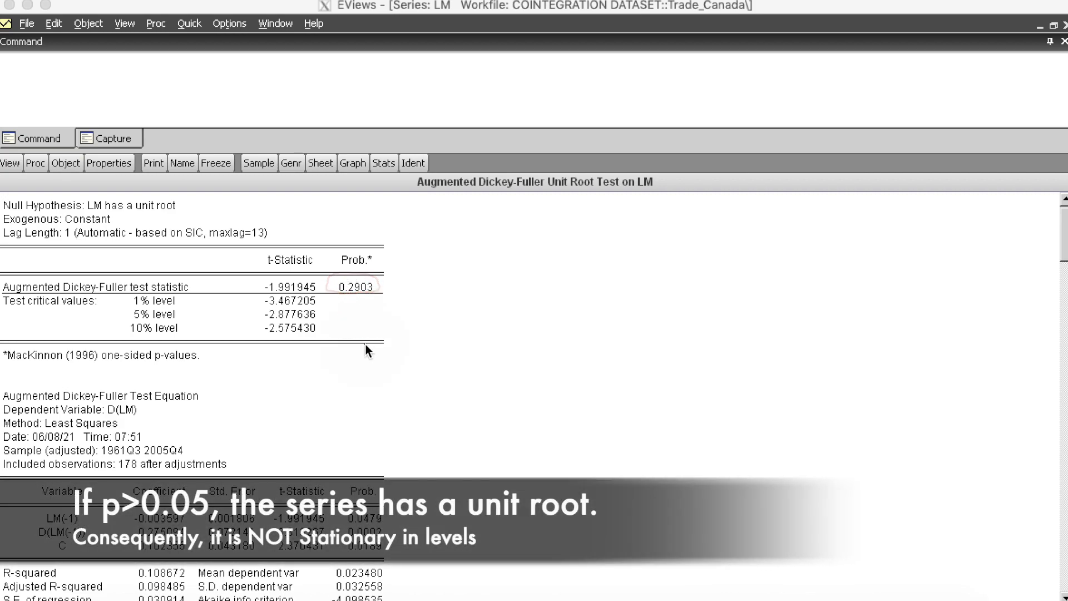
{"action": "left_click_drag", "start_coordinate": [126, 319], "coordinate": [181, 322]}
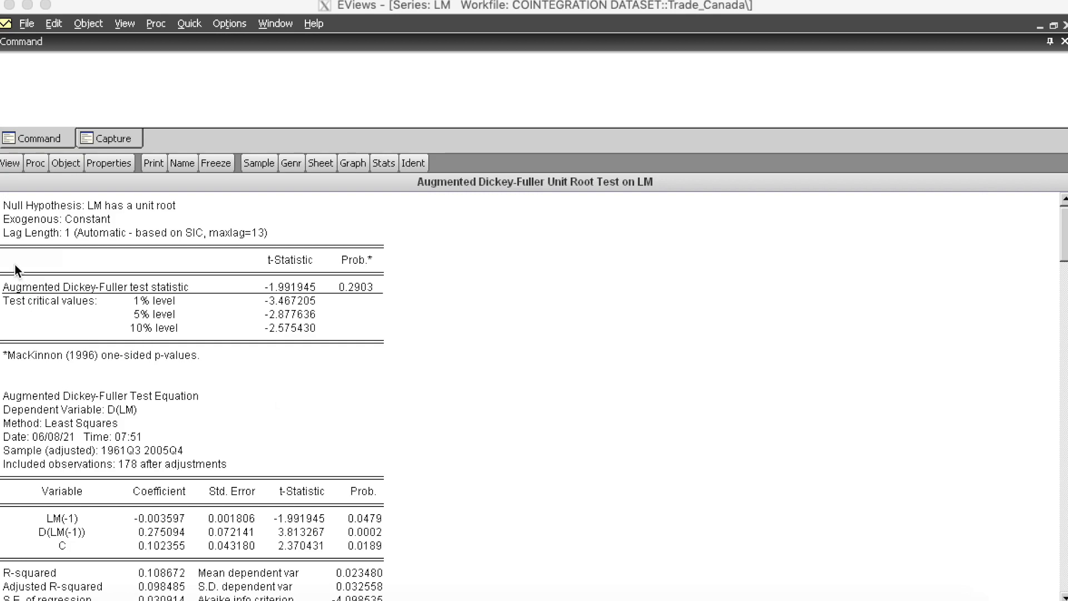
Run an Augmented Dickey-Fuller unit root test on LM in 1st difference with an intercept and automatic Schwarz lag selection
{"action": "left_click", "coordinate": [15, 163]}
{"action": "left_click", "coordinate": [16, 164]}
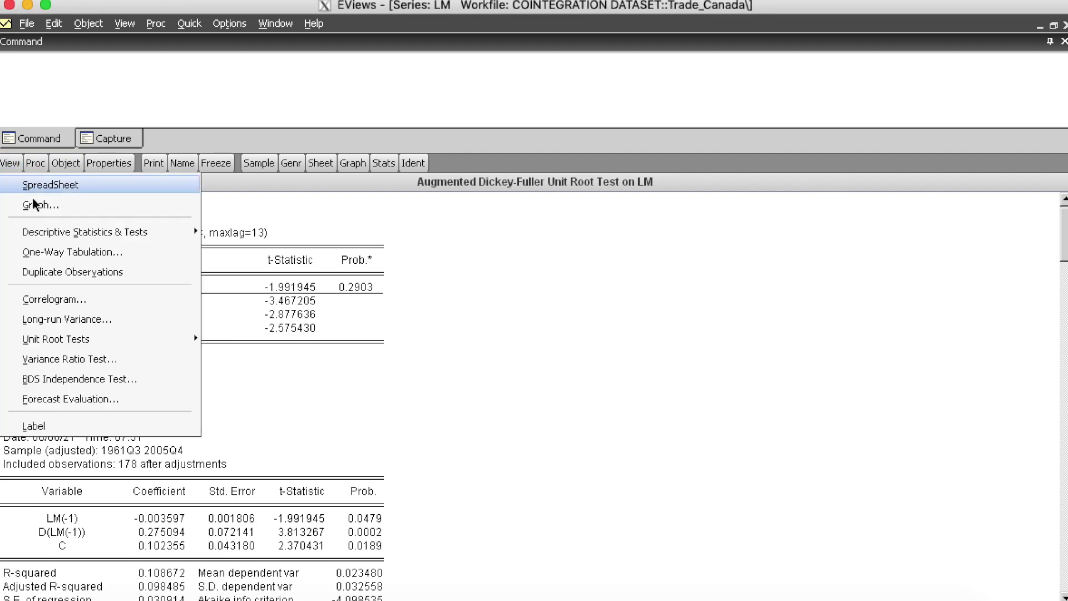
{"action": "mouse_move", "coordinate": [91, 333]}
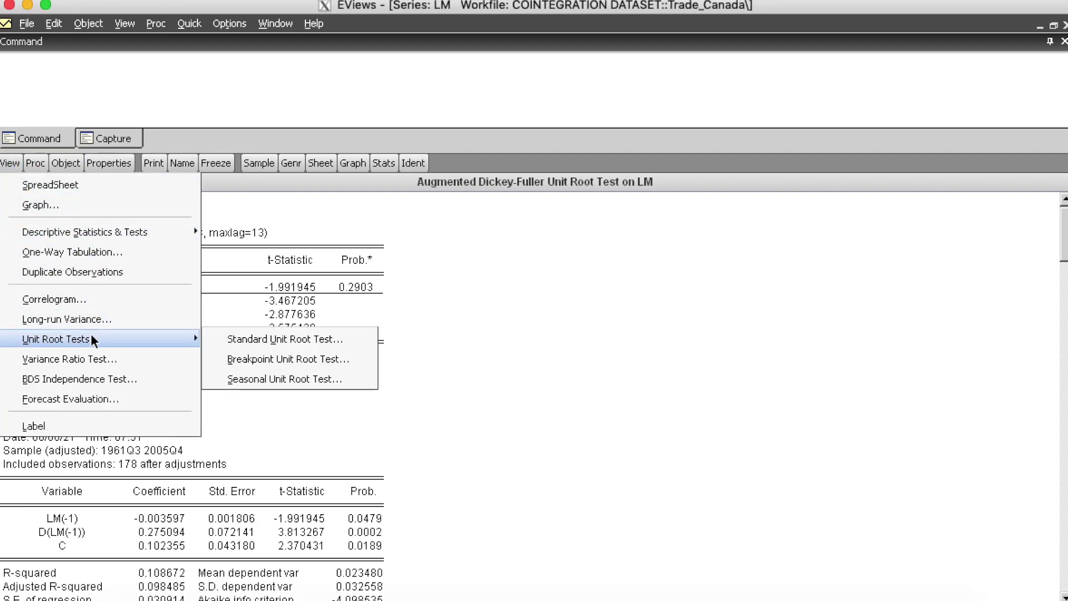
{"action": "left_click", "coordinate": [263, 341]}
{"action": "left_click", "coordinate": [430, 347]}
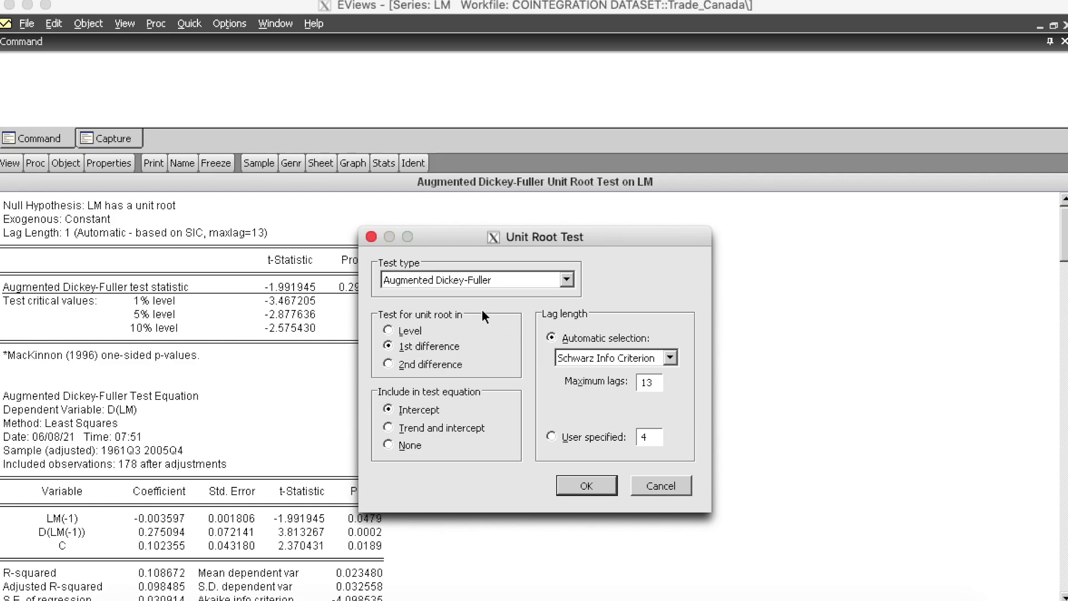
{"action": "left_click", "coordinate": [604, 489]}
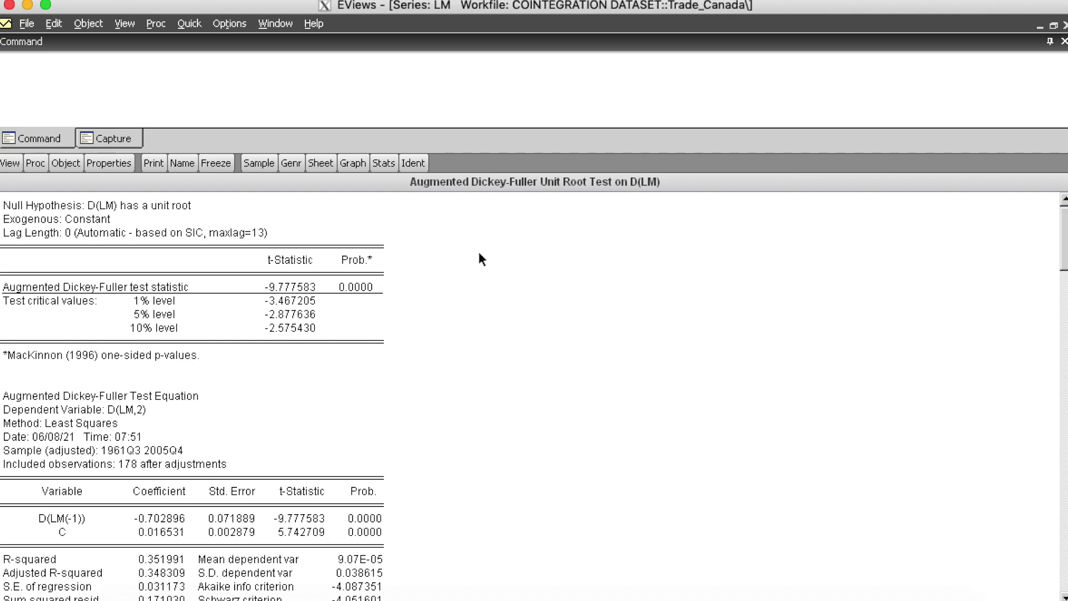
Close the LM results, open the lx series and plot its raw data as a Line & Symbol graph
{"action": "left_click", "coordinate": [1064, 26]}
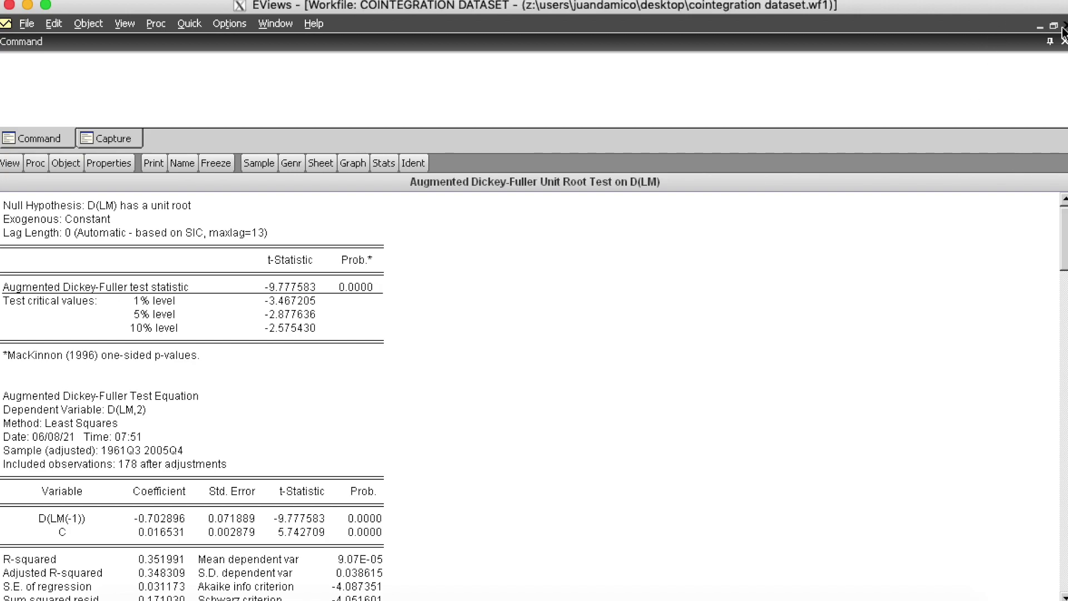
{"action": "double_click", "coordinate": [26, 243]}
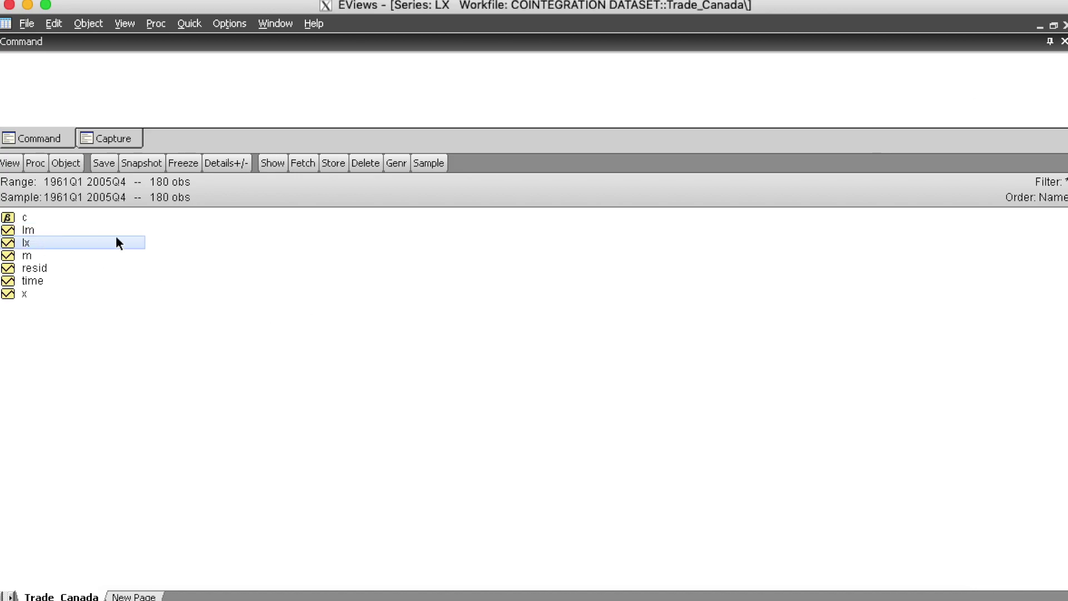
{"action": "left_click", "coordinate": [8, 163]}
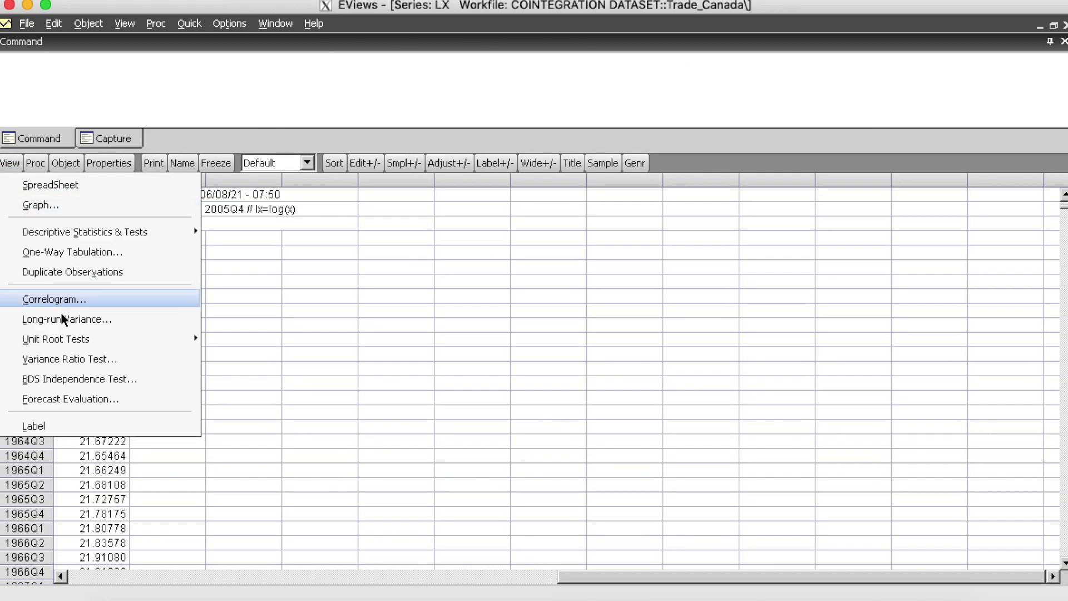
{"action": "left_click", "coordinate": [43, 206]}
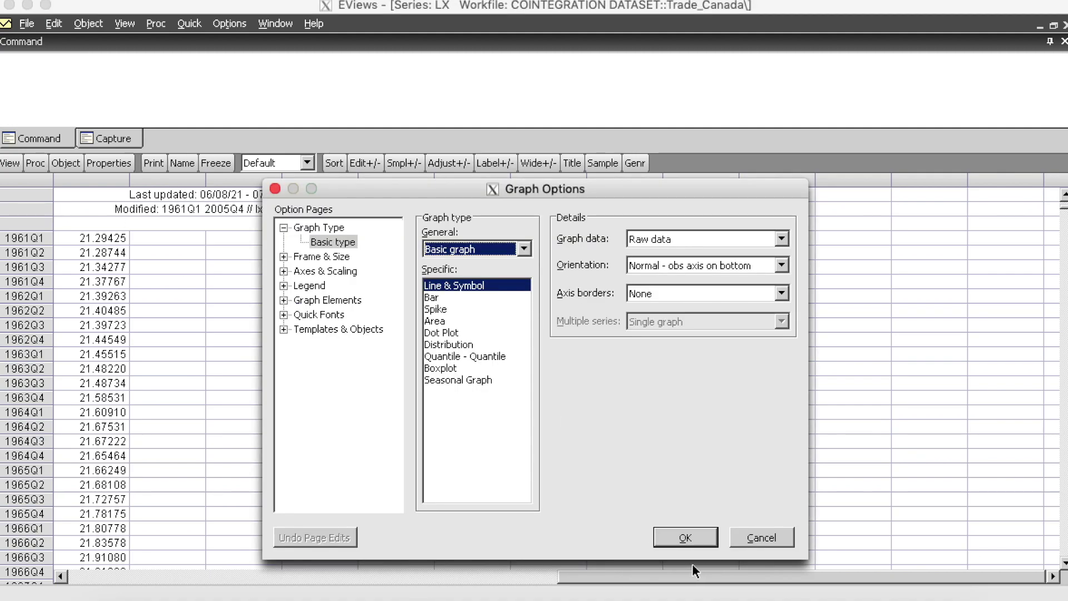
{"action": "left_click", "coordinate": [699, 541]}
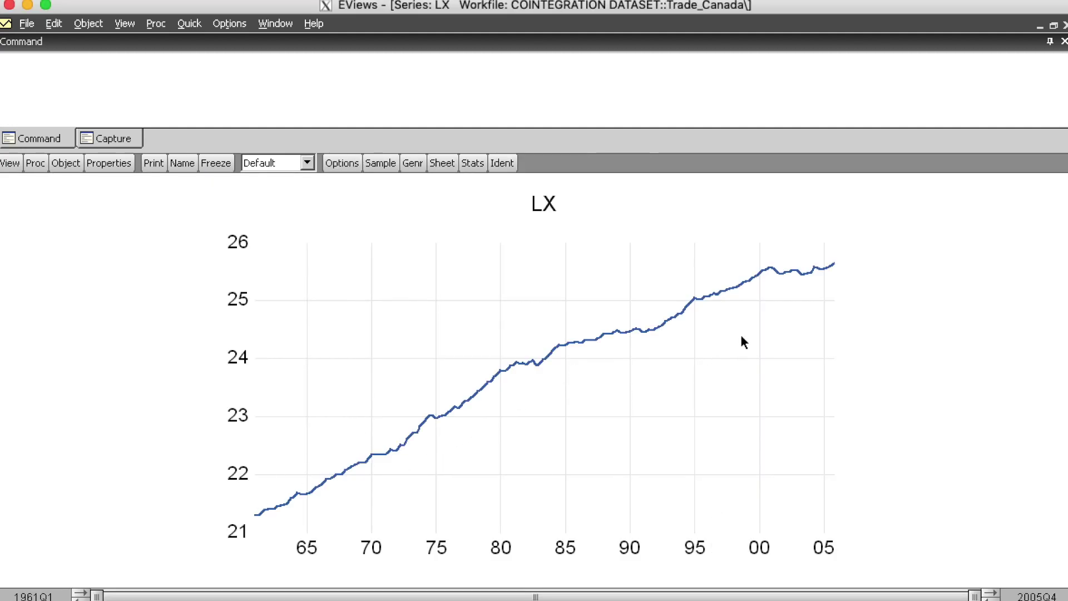
Produce the correlogram of LX in level with 36 lags
{"action": "left_click", "coordinate": [8, 166]}
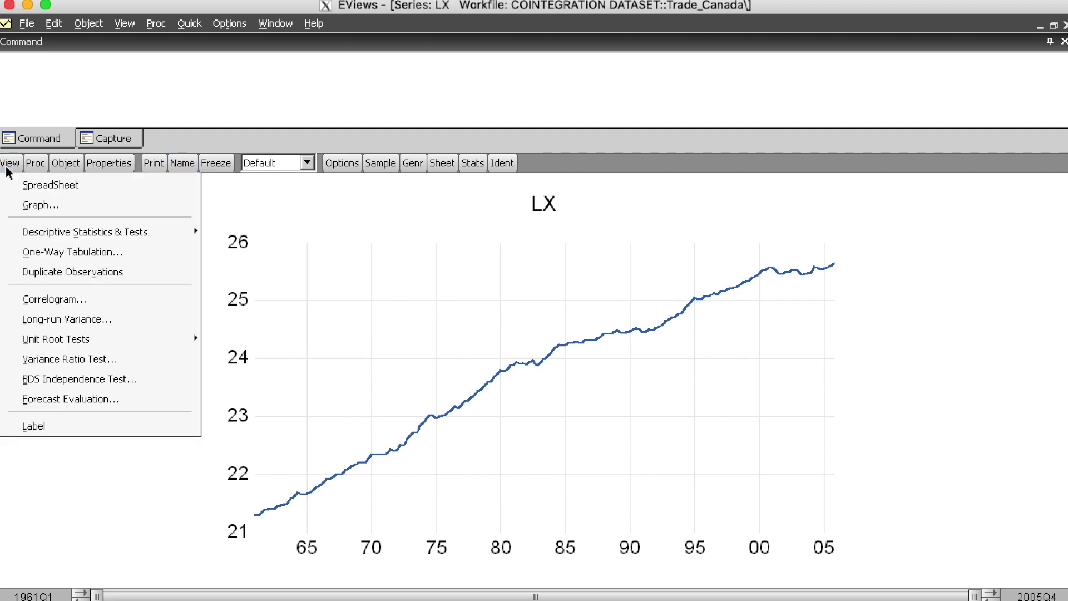
{"action": "left_click", "coordinate": [44, 299]}
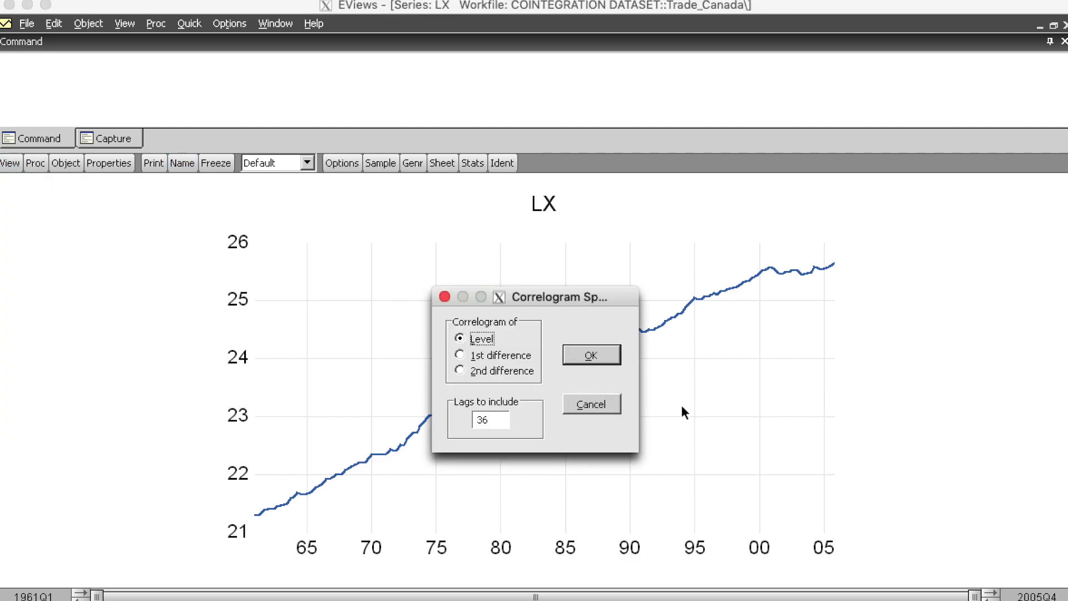
{"action": "left_click", "coordinate": [590, 356]}
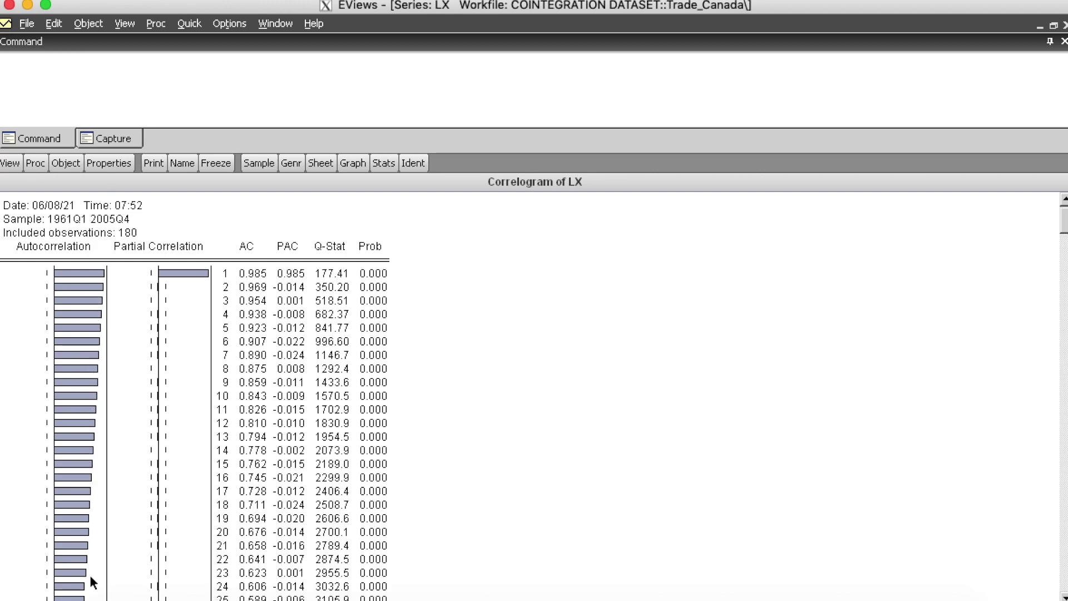
Run an Augmented Dickey-Fuller unit root test on LX in level with an intercept, and review the p-value
{"action": "left_click", "coordinate": [11, 165]}
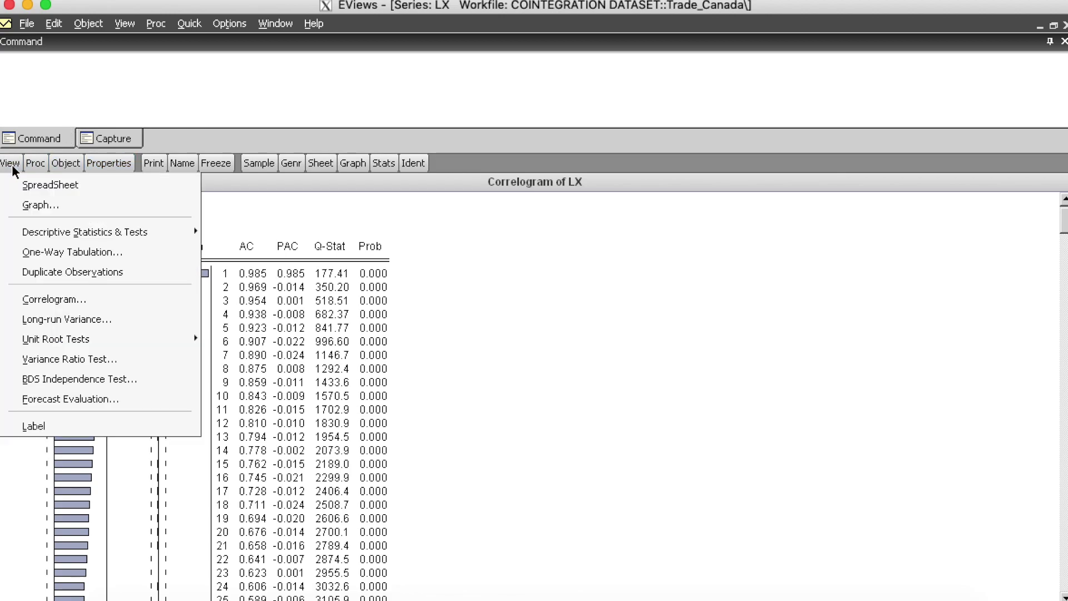
{"action": "mouse_move", "coordinate": [57, 341]}
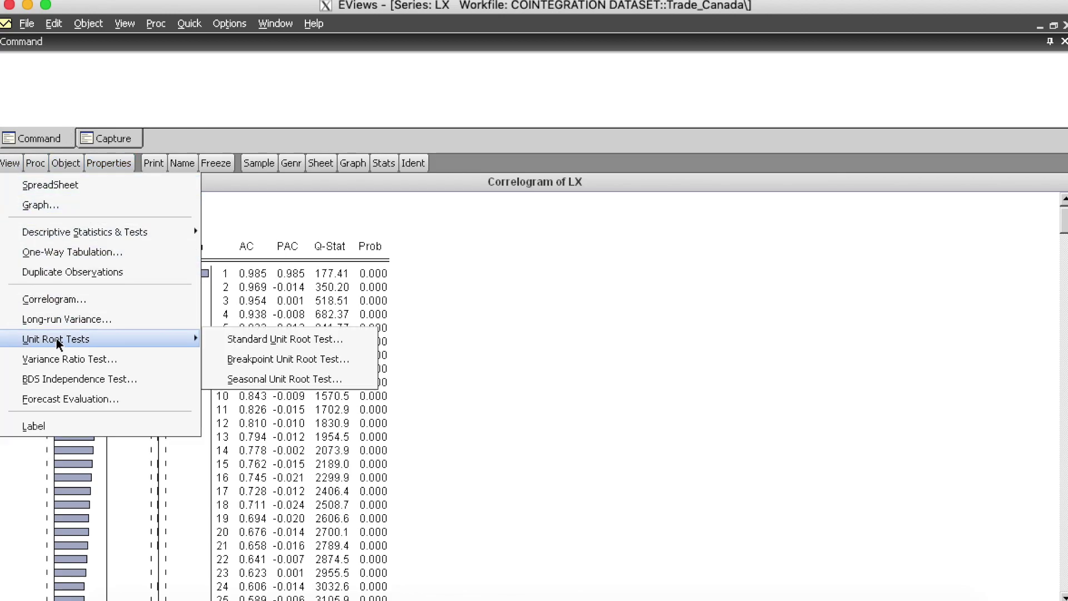
{"action": "left_click", "coordinate": [246, 341]}
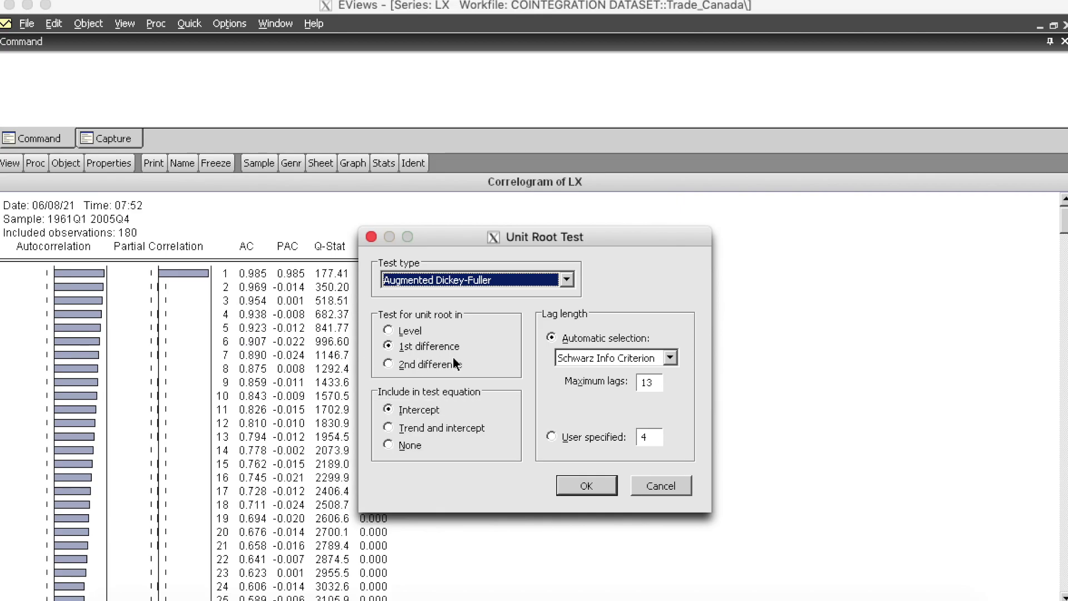
{"action": "left_click", "coordinate": [406, 331]}
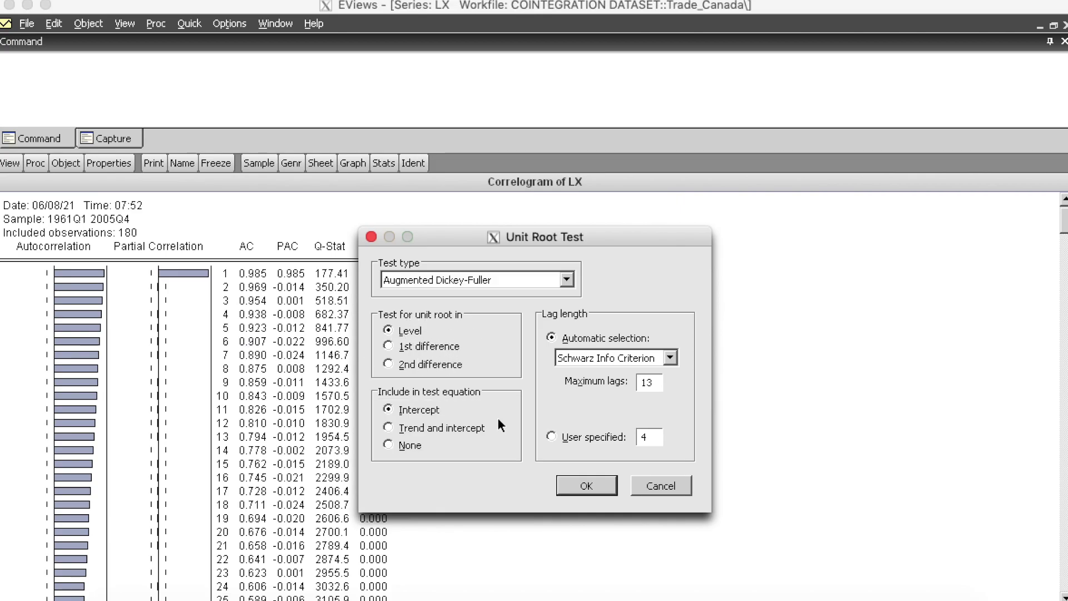
{"action": "left_click", "coordinate": [584, 486]}
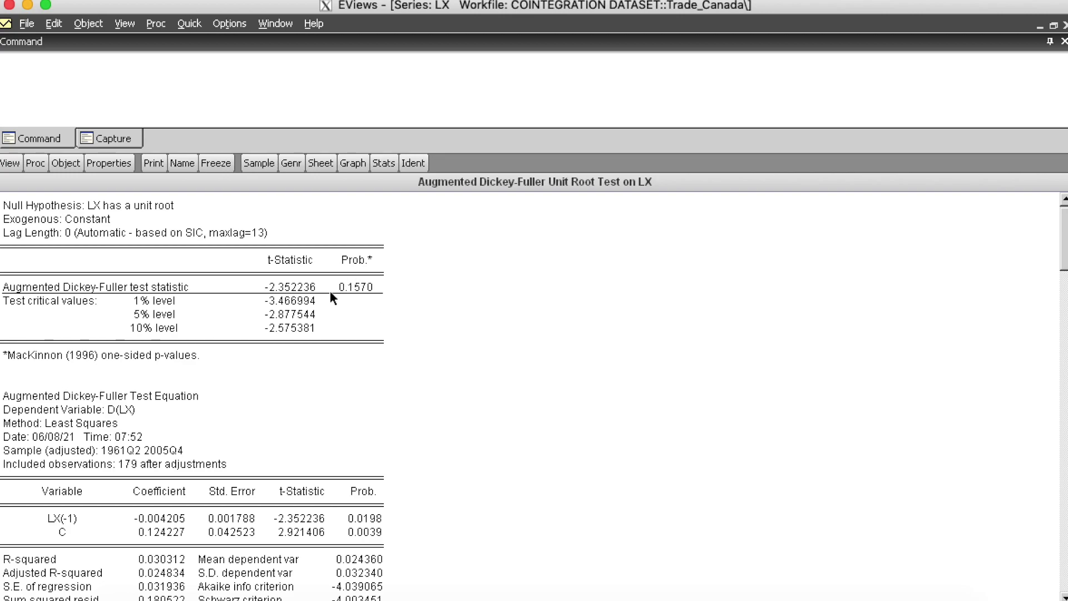
{"action": "left_click_drag", "start_coordinate": [346, 276], "coordinate": [343, 303]}
{"action": "left_click", "coordinate": [359, 304]}
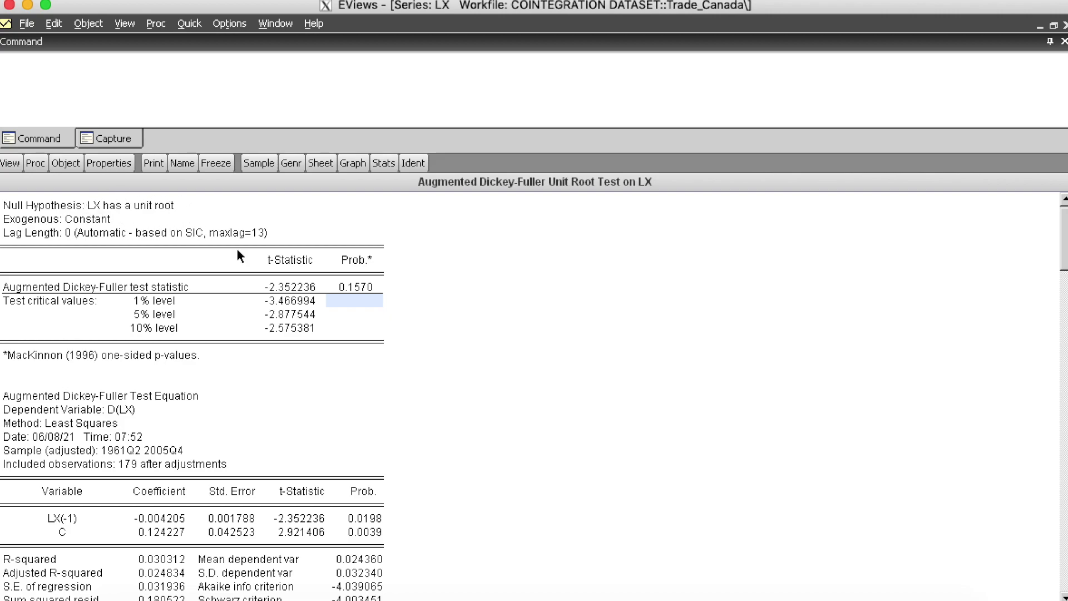
Run an Augmented Dickey-Fuller unit root test on LX in 1st difference with an intercept and automatic Schwarz lag selection
{"action": "left_click", "coordinate": [13, 165]}
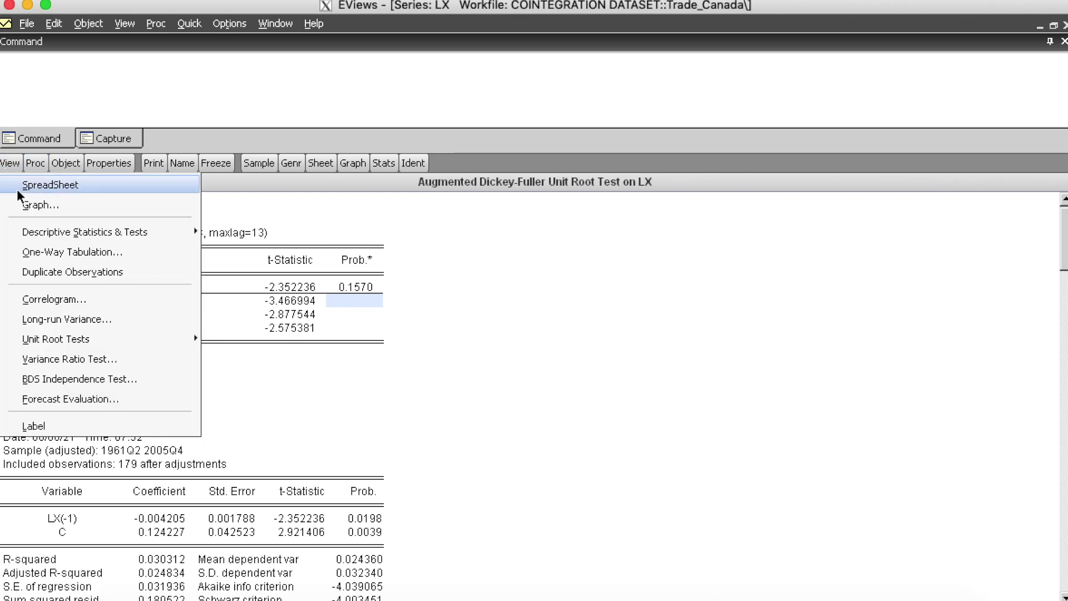
{"action": "mouse_move", "coordinate": [105, 340]}
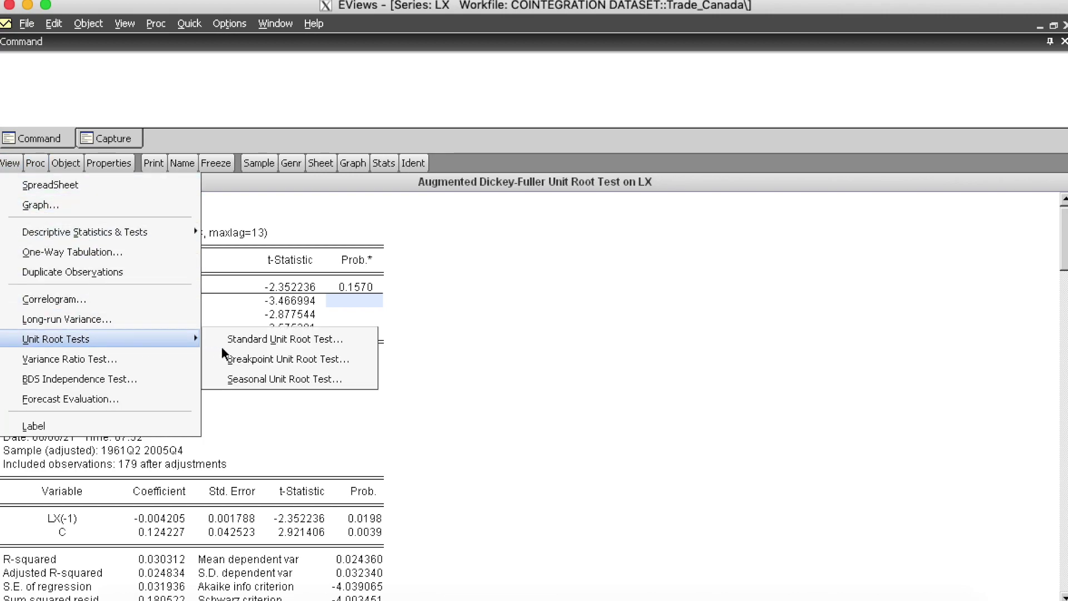
{"action": "left_click", "coordinate": [248, 341]}
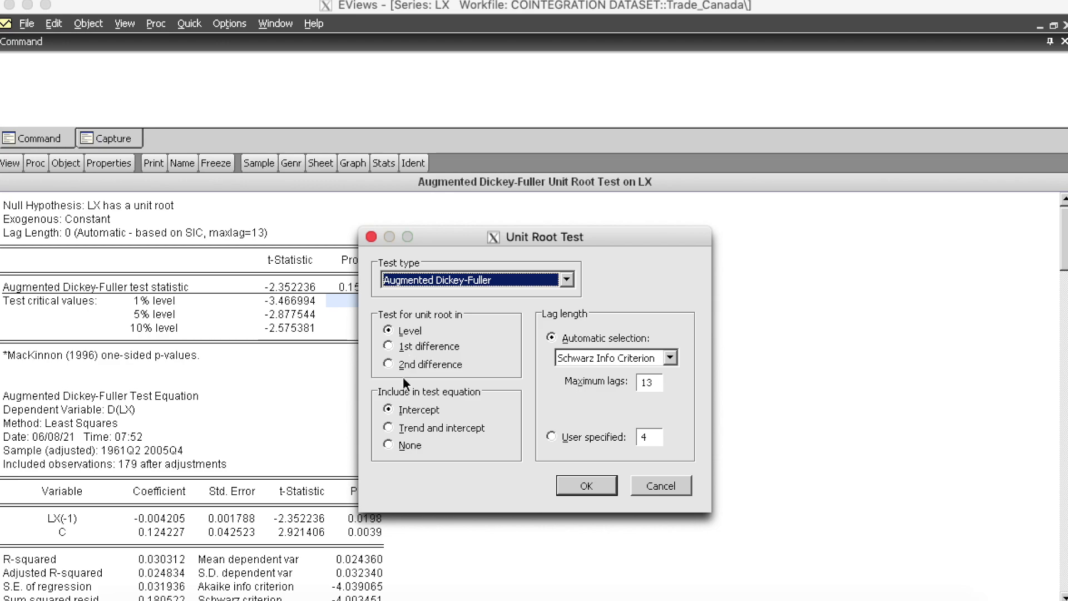
{"action": "left_click", "coordinate": [388, 346]}
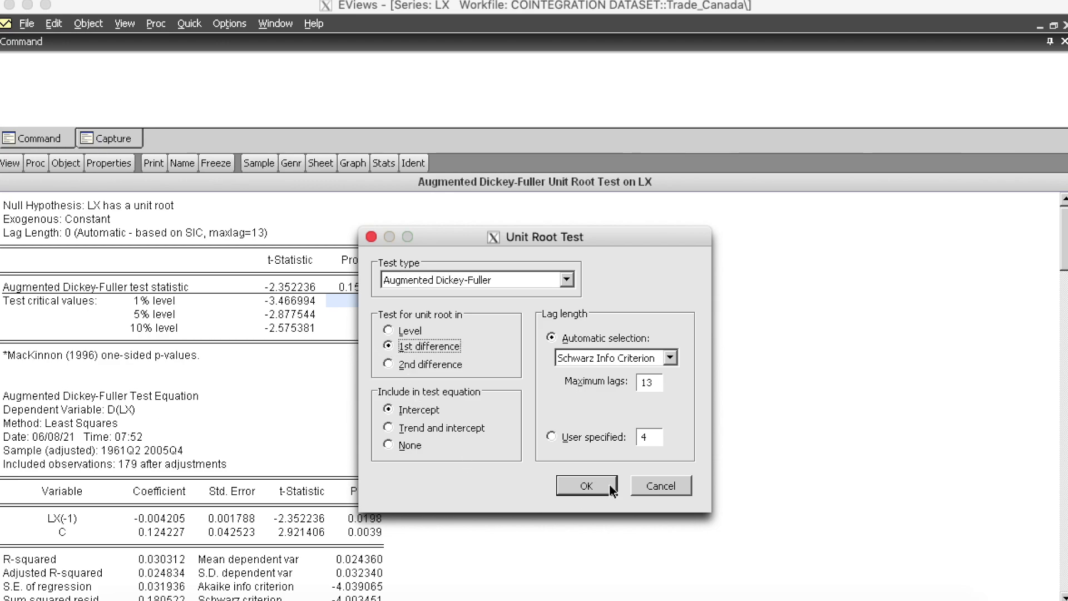
{"action": "left_click", "coordinate": [612, 487]}
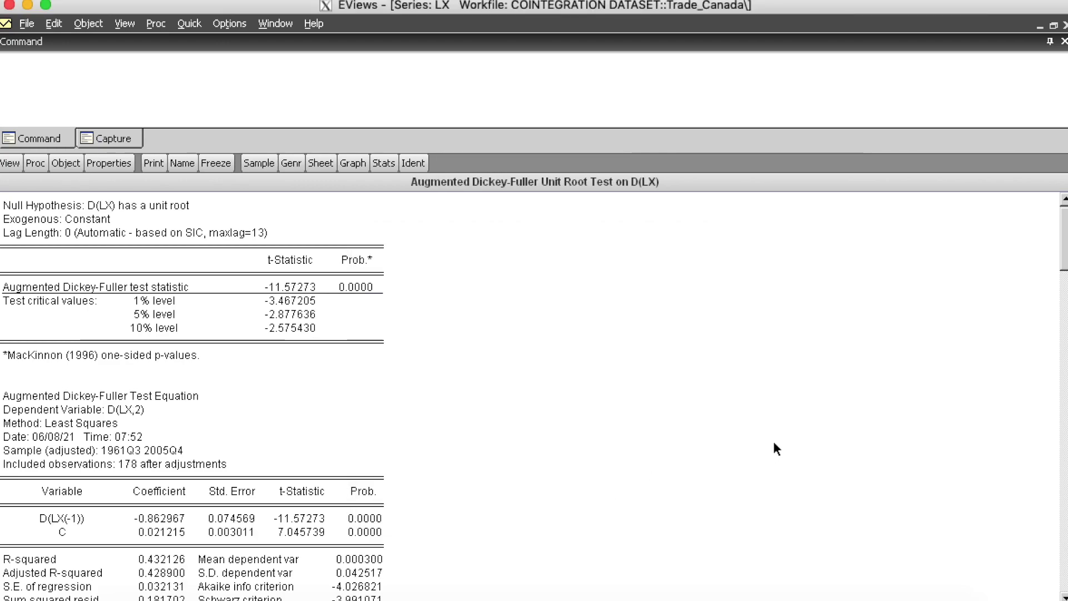
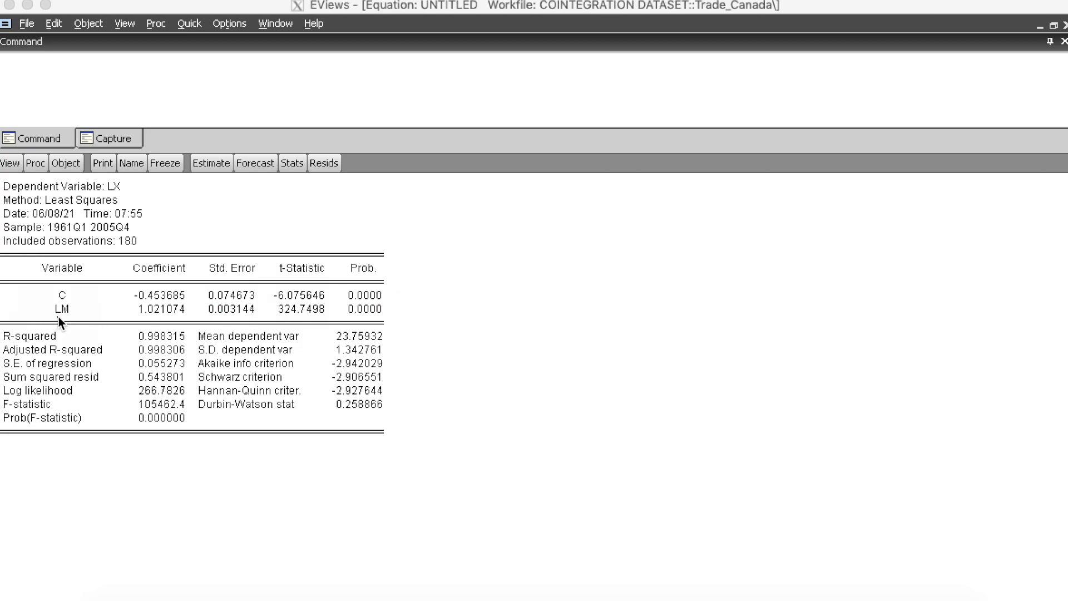
Examine the LX on LM regression output, comparing R-squared with the Durbin-Watson statistic and checking the LM coefficient's t-statistic
{"action": "left_click_drag", "start_coordinate": [402, 310], "coordinate": [444, 299]}
{"action": "left_click_drag", "start_coordinate": [177, 299], "coordinate": [161, 299]}
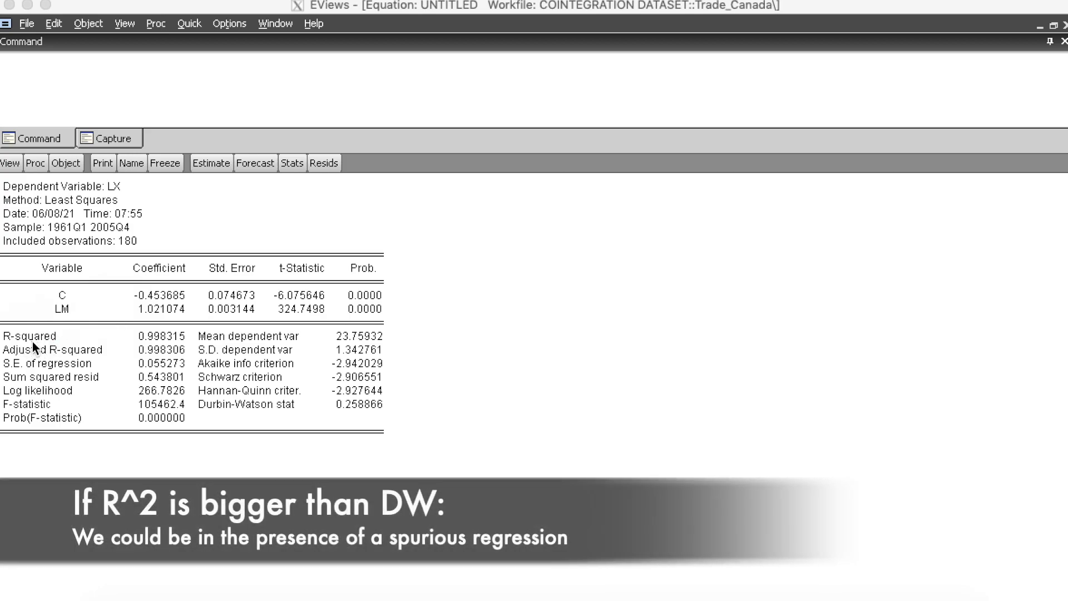
{"action": "mouse_move", "coordinate": [133, 343]}
{"action": "left_mouse_down"}
{"action": "mouse_move", "coordinate": [168, 343]}
{"action": "mouse_move", "coordinate": [168, 327]}
{"action": "left_mouse_up"}
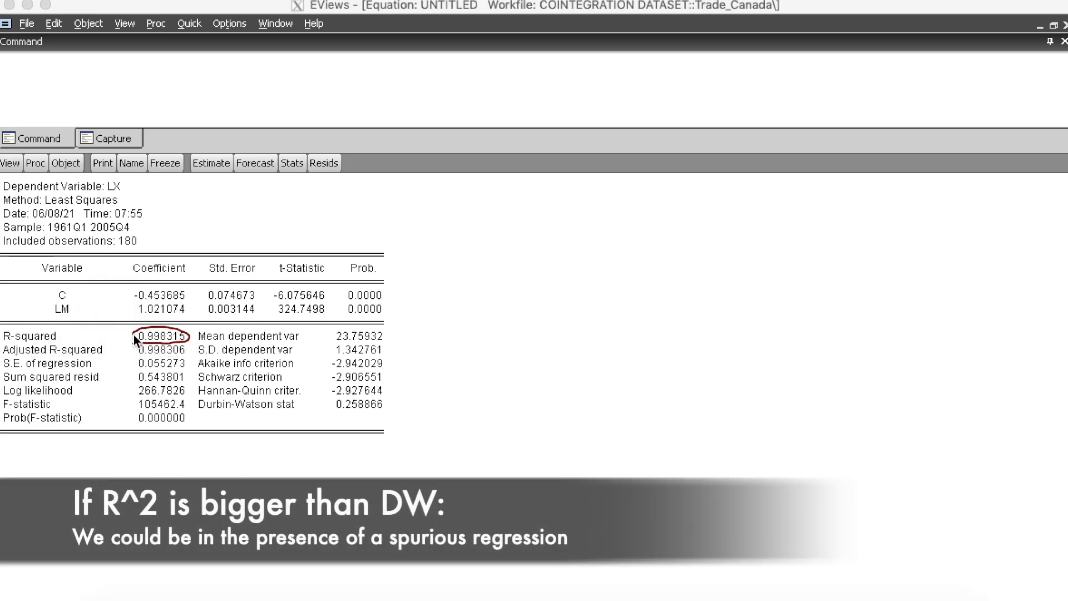
{"action": "mouse_move", "coordinate": [332, 415]}
{"action": "left_mouse_down"}
{"action": "mouse_move", "coordinate": [393, 410]}
{"action": "mouse_move", "coordinate": [328, 399]}
{"action": "left_mouse_up"}
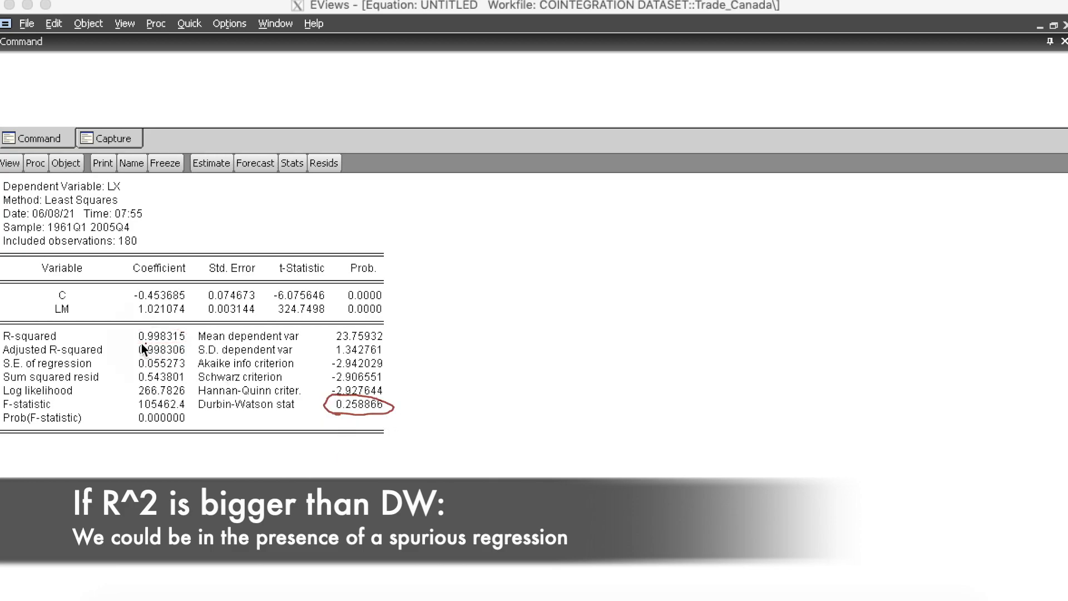
{"action": "left_click_drag", "start_coordinate": [181, 342], "coordinate": [139, 340]}
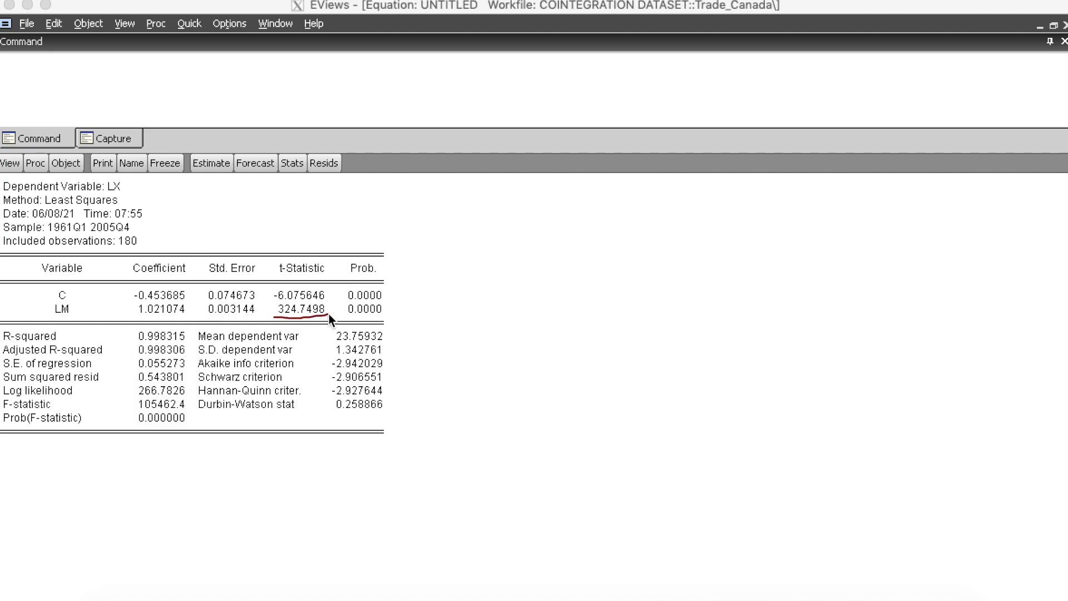
{"action": "left_click_drag", "start_coordinate": [321, 308], "coordinate": [279, 308]}
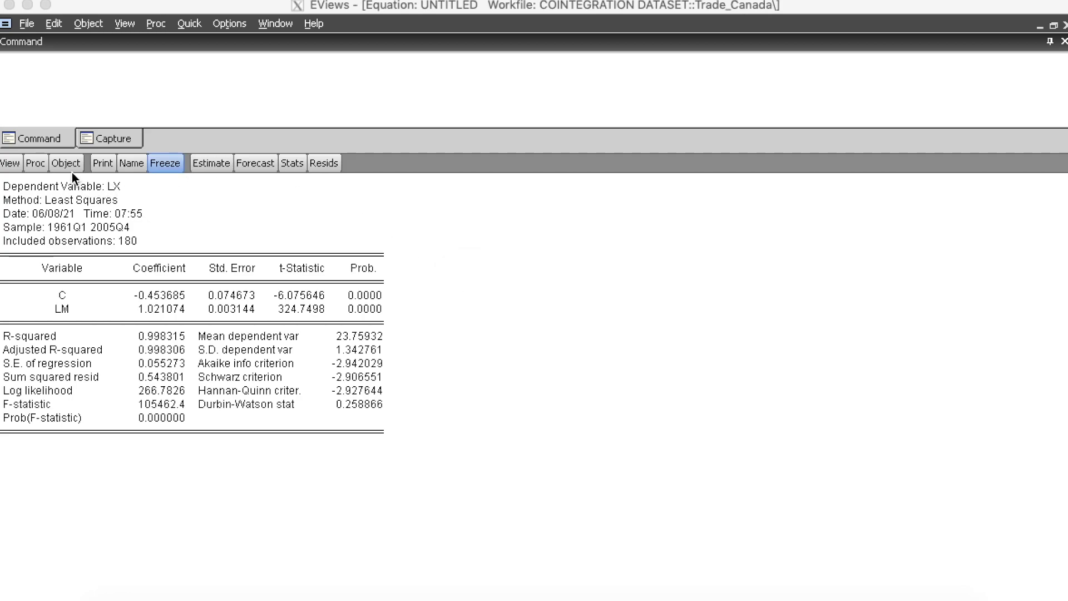
Make an ordinary residual series from the LX on LM regression and name it residuals_lt
{"action": "left_click", "coordinate": [41, 163]}
{"action": "left_click", "coordinate": [41, 161]}
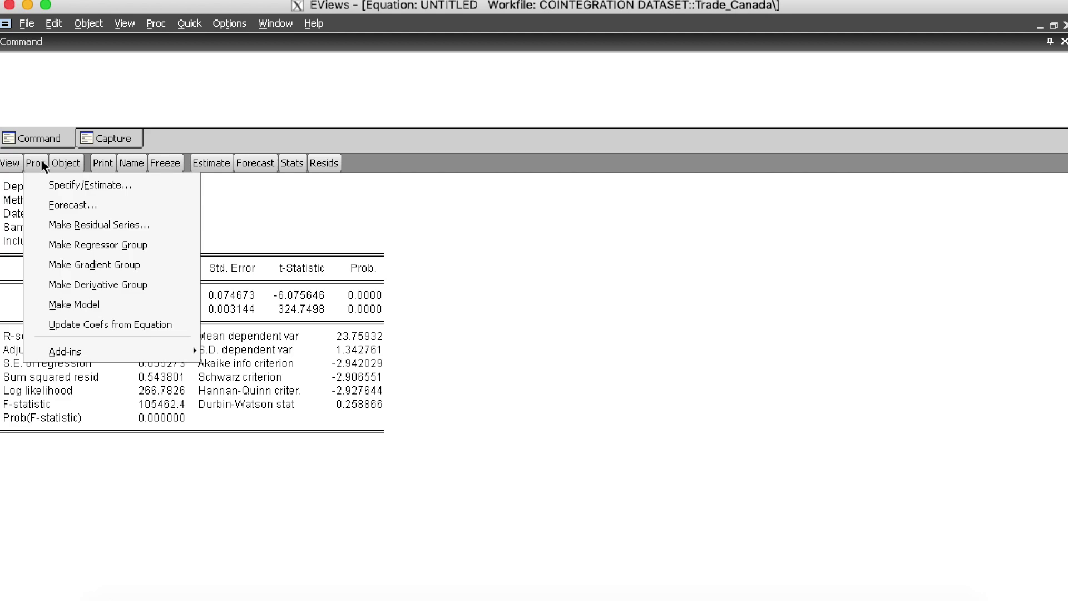
{"action": "left_click", "coordinate": [87, 225]}
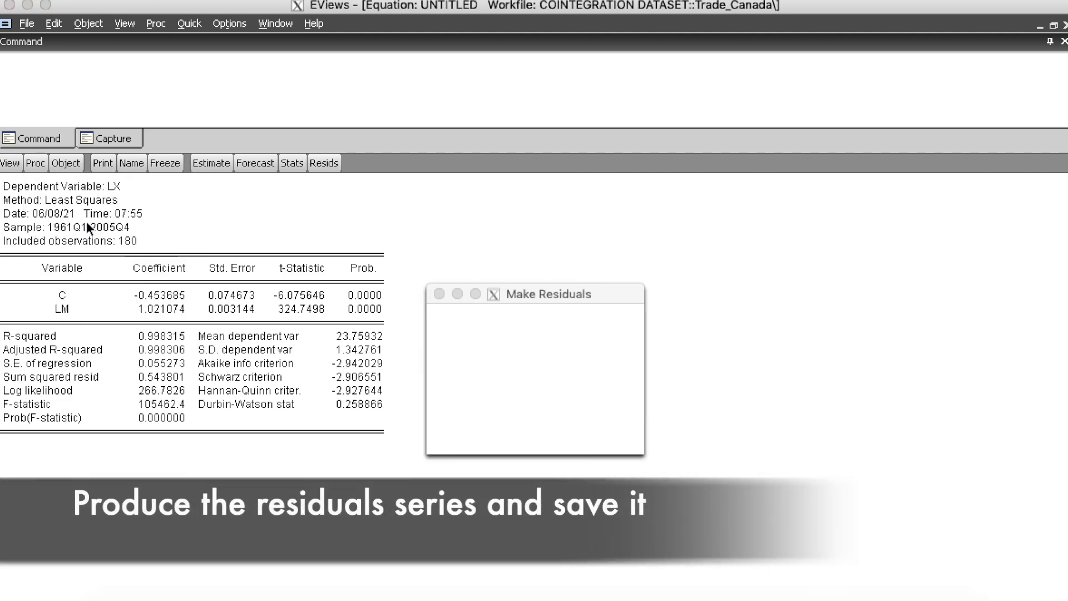
{"action": "left_click", "coordinate": [476, 430]}
{"action": "left_click_drag", "start_coordinate": [477, 429], "coordinate": [435, 430]}
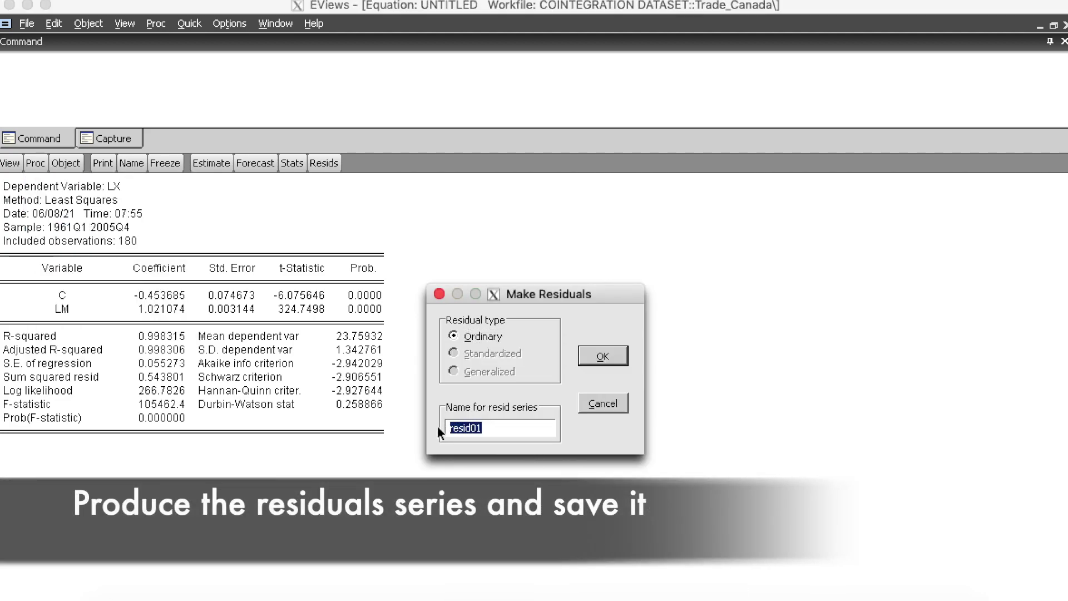
{"action": "key", "text": "BackSpace"}
{"action": "type", "text": "residuals_lt"}
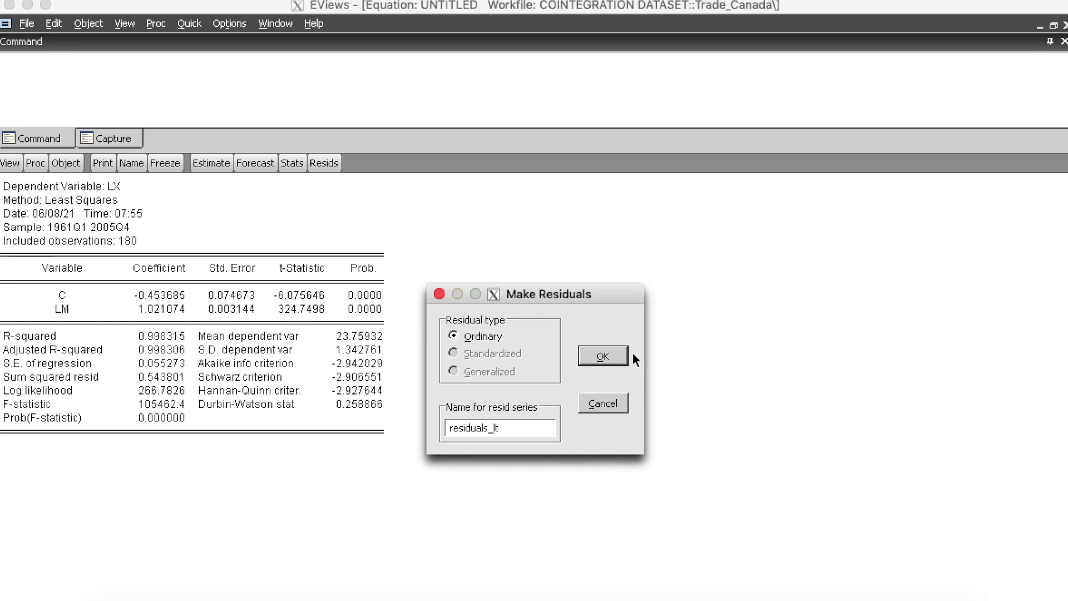
{"action": "left_click", "coordinate": [616, 351]}
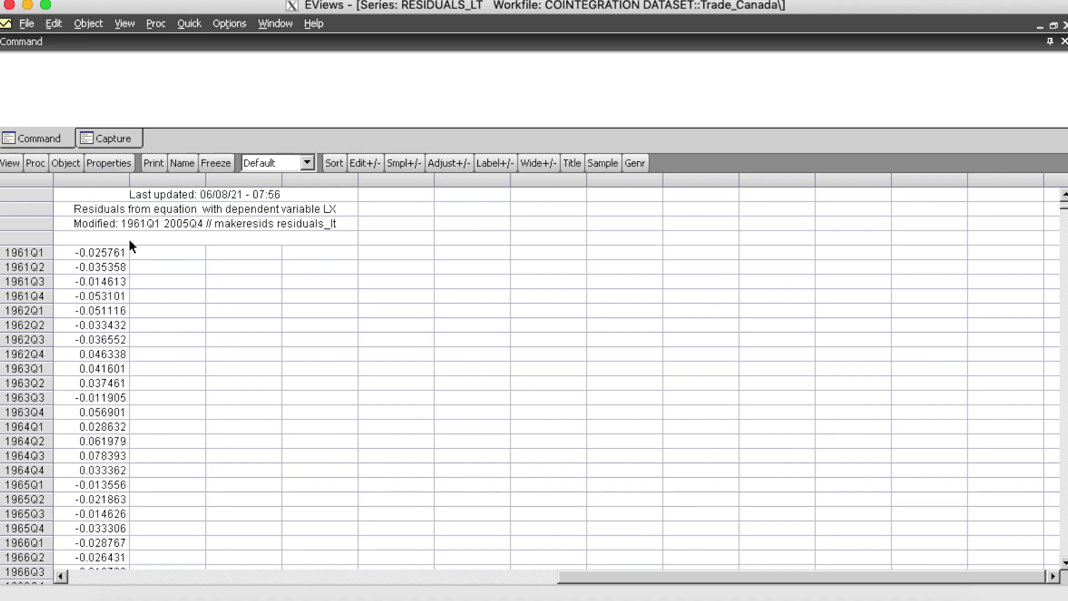
Run an Augmented Dickey-Fuller test on residuals_lt in level with neither trend nor intercept, using automatic Schwarz lag selection
{"action": "left_click", "coordinate": [12, 167]}
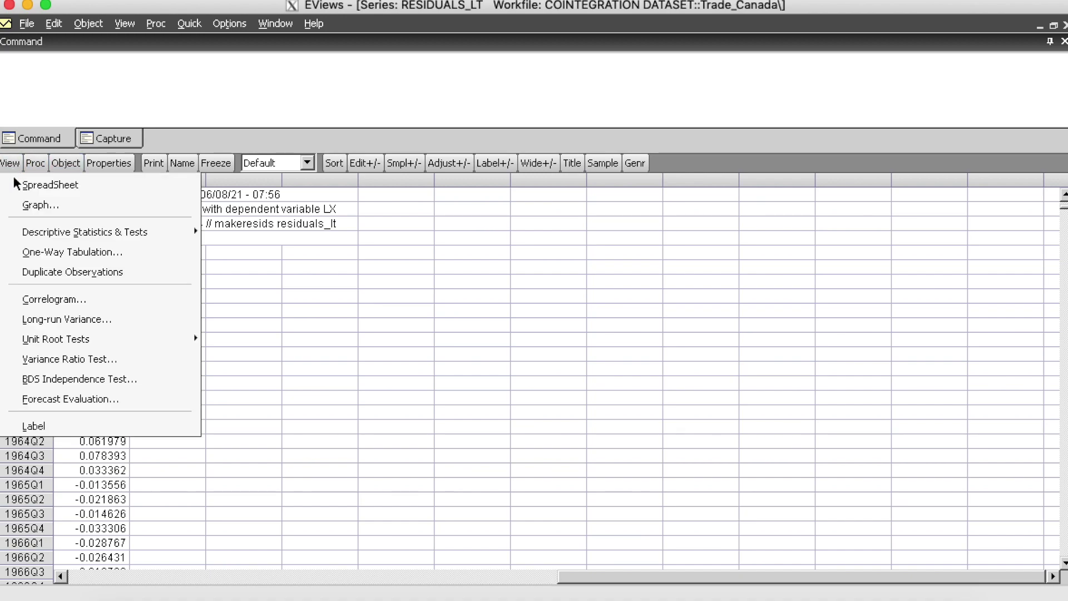
{"action": "mouse_move", "coordinate": [64, 339]}
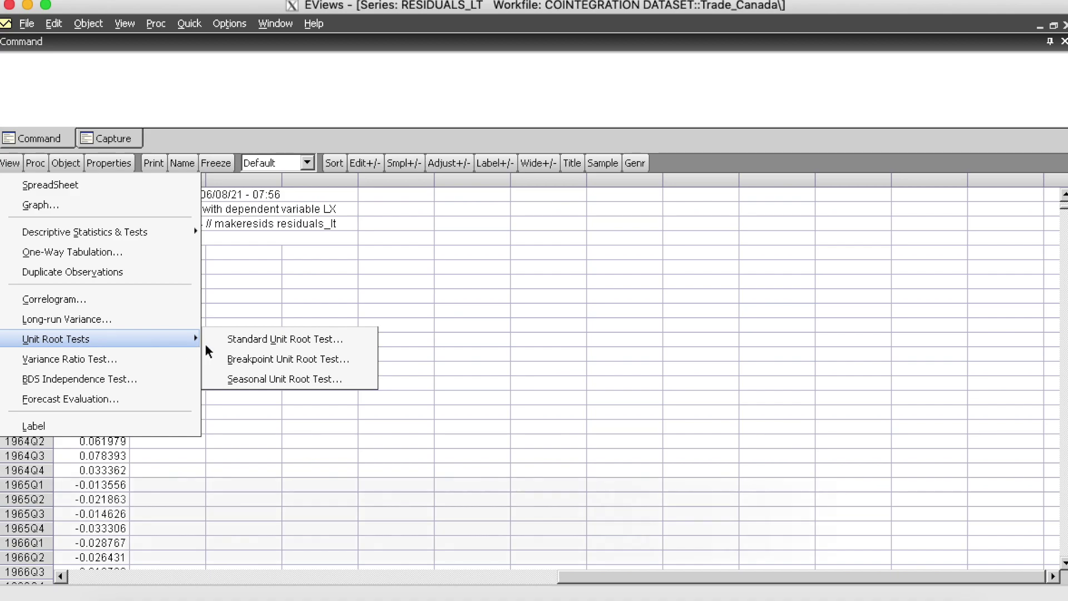
{"action": "left_click", "coordinate": [247, 340]}
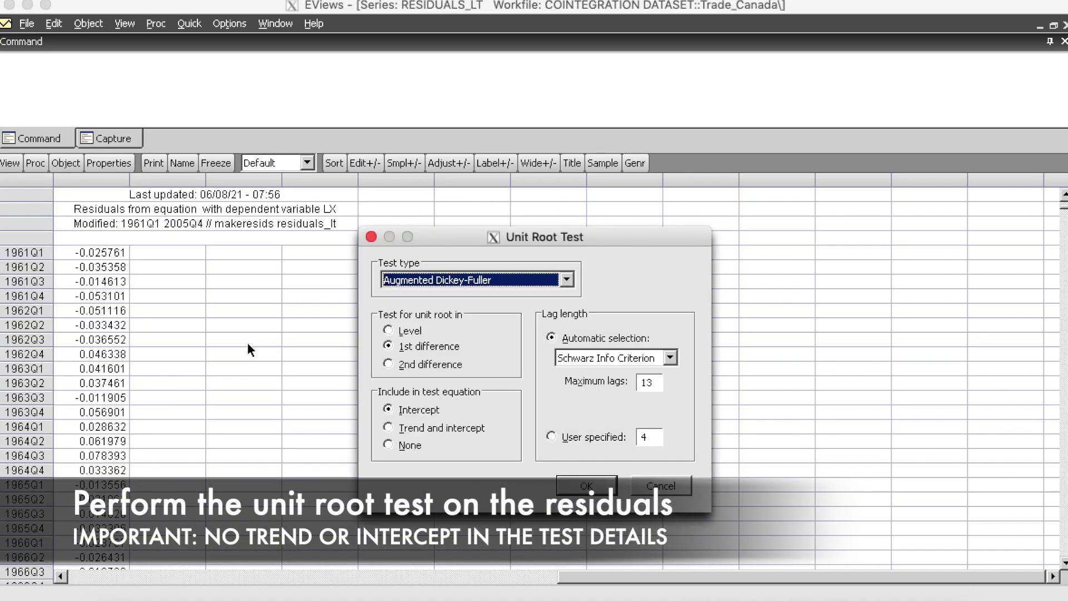
{"action": "left_click", "coordinate": [390, 331]}
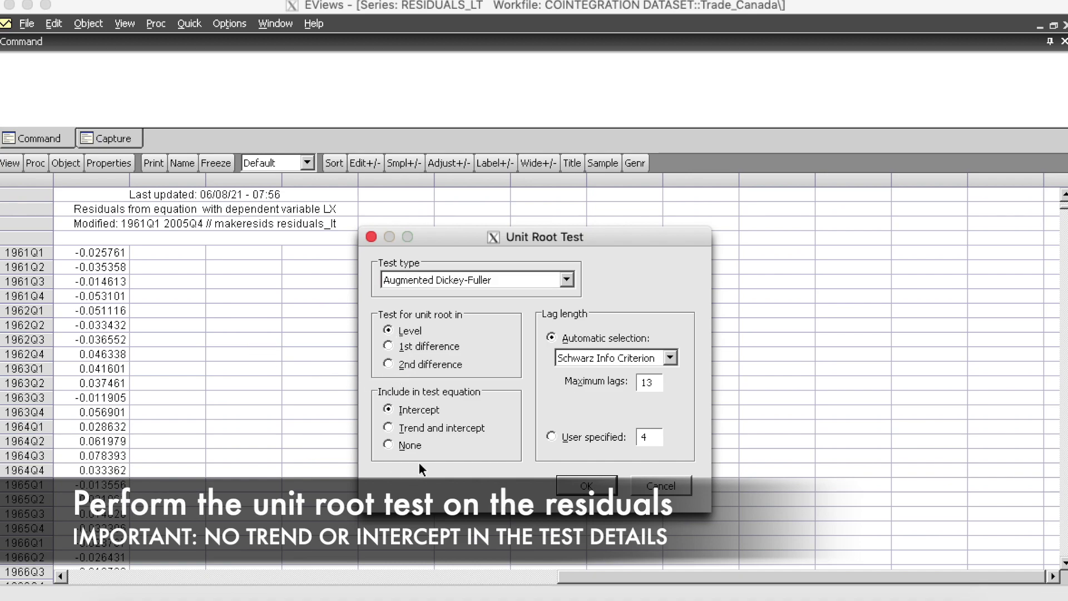
{"action": "left_click", "coordinate": [386, 445]}
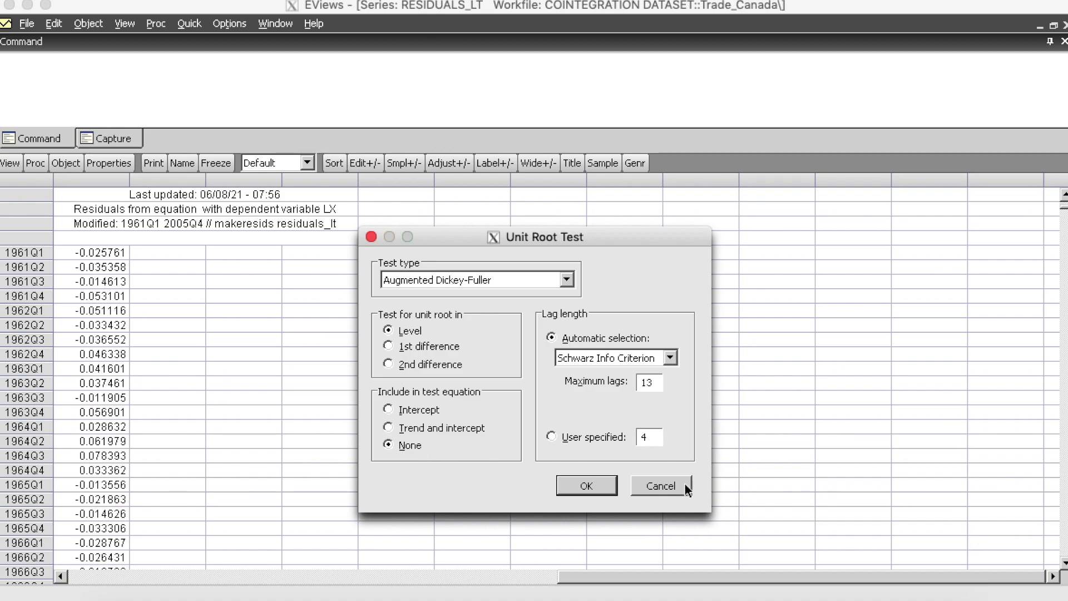
{"action": "left_click", "coordinate": [587, 485]}
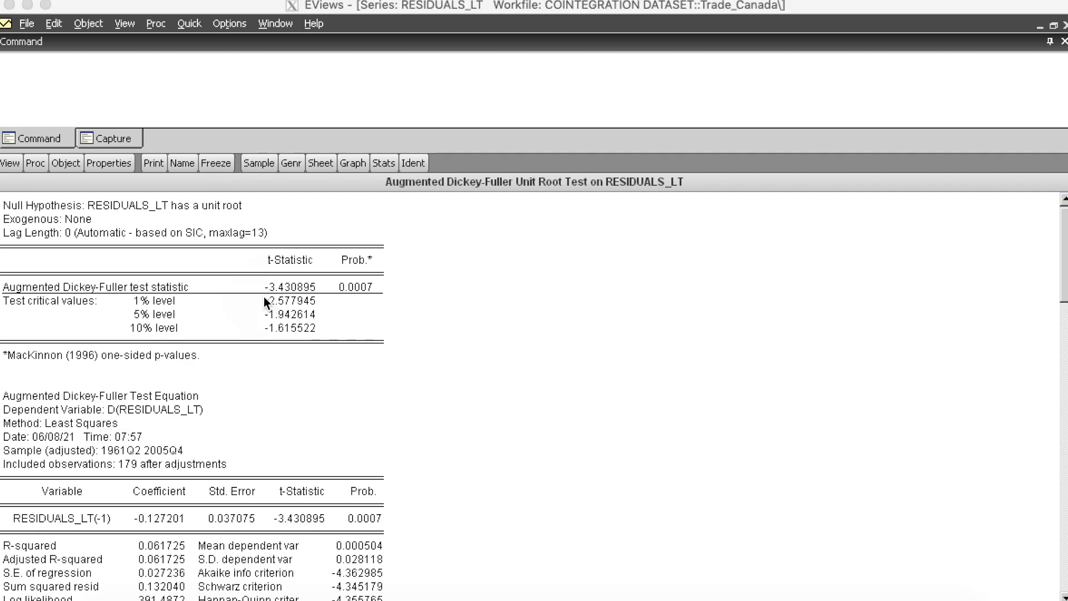
Examine the null hypothesis, p-value, critical values and ADF test statistic in the unit root results for residuals_lt
{"action": "mouse_move", "coordinate": [87, 209]}
{"action": "left_mouse_down"}
{"action": "mouse_move", "coordinate": [260, 210]}
{"action": "mouse_move", "coordinate": [249, 195]}
{"action": "mouse_move", "coordinate": [139, 191]}
{"action": "left_mouse_up"}
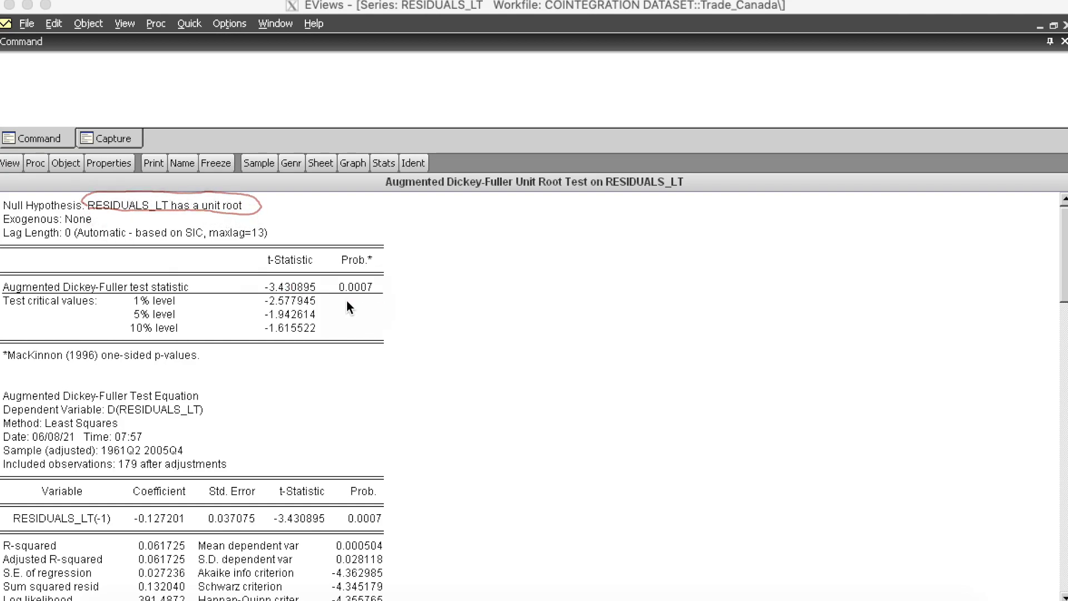
{"action": "mouse_move", "coordinate": [332, 295]}
{"action": "left_mouse_down"}
{"action": "mouse_move", "coordinate": [385, 293]}
{"action": "mouse_move", "coordinate": [363, 276]}
{"action": "mouse_move", "coordinate": [328, 273]}
{"action": "mouse_move", "coordinate": [327, 294]}
{"action": "left_mouse_up"}
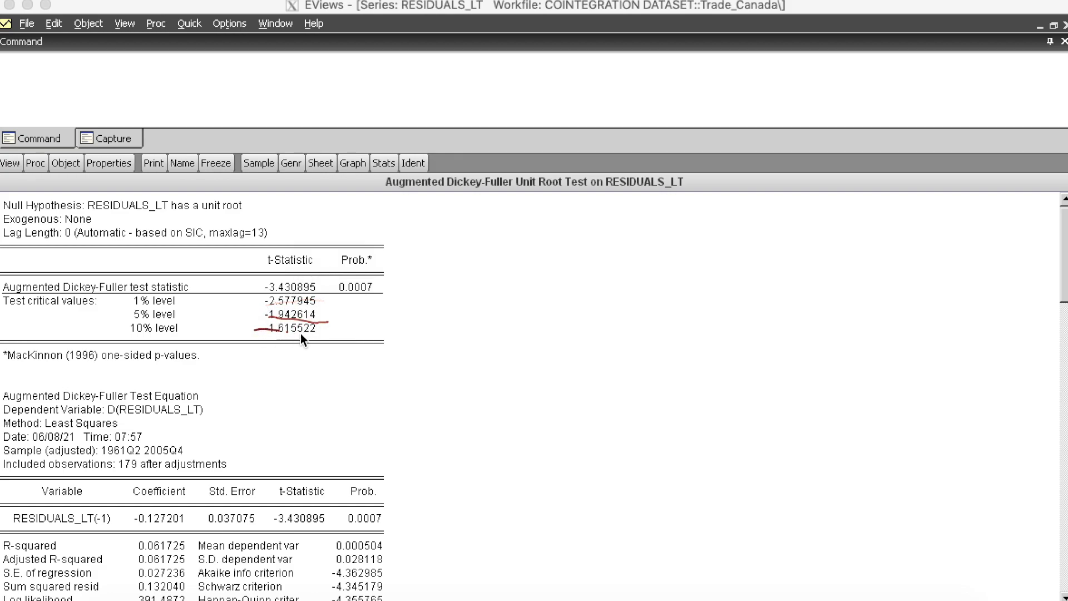
{"action": "left_click_drag", "start_coordinate": [267, 291], "coordinate": [333, 329]}
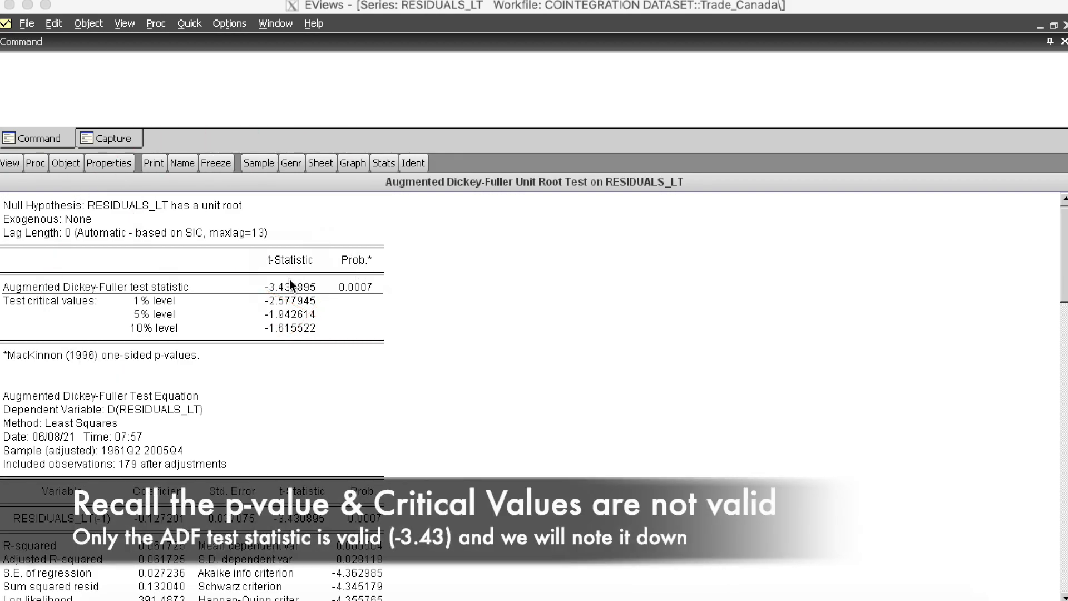
{"action": "mouse_move", "coordinate": [318, 273]}
{"action": "left_mouse_down"}
{"action": "mouse_move", "coordinate": [264, 281]}
{"action": "mouse_move", "coordinate": [304, 293]}
{"action": "left_mouse_up"}
{"action": "left_click_drag", "start_coordinate": [337, 267], "coordinate": [372, 300]}
{"action": "left_click_drag", "start_coordinate": [390, 257], "coordinate": [344, 302]}
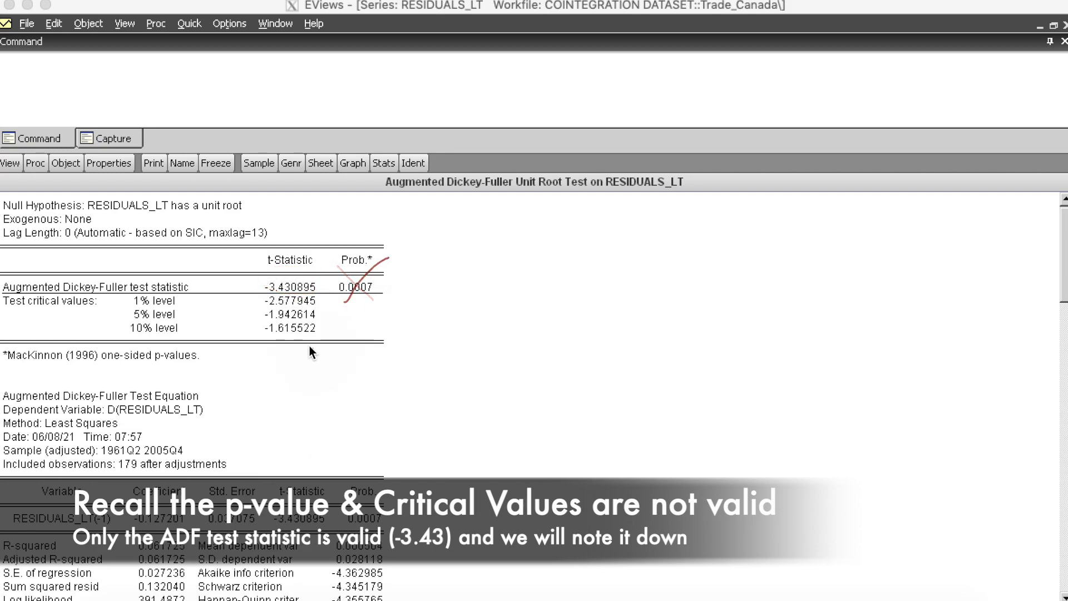
{"action": "mouse_move", "coordinate": [266, 297]}
{"action": "left_mouse_down"}
{"action": "mouse_move", "coordinate": [318, 339]}
{"action": "mouse_move", "coordinate": [315, 299]}
{"action": "mouse_move", "coordinate": [392, 310]}
{"action": "mouse_move", "coordinate": [349, 303]}
{"action": "left_mouse_up"}
{"action": "mouse_move", "coordinate": [310, 267]}
{"action": "left_mouse_down"}
{"action": "mouse_move", "coordinate": [262, 266]}
{"action": "mouse_move", "coordinate": [253, 281]}
{"action": "mouse_move", "coordinate": [314, 288]}
{"action": "mouse_move", "coordinate": [317, 267]}
{"action": "mouse_move", "coordinate": [274, 262]}
{"action": "left_mouse_up"}
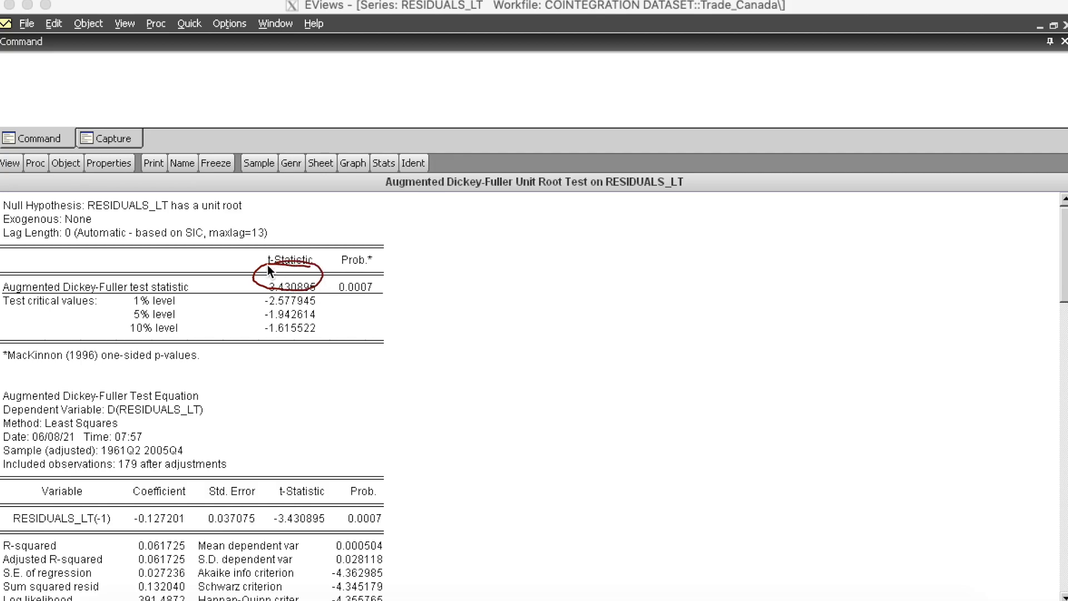
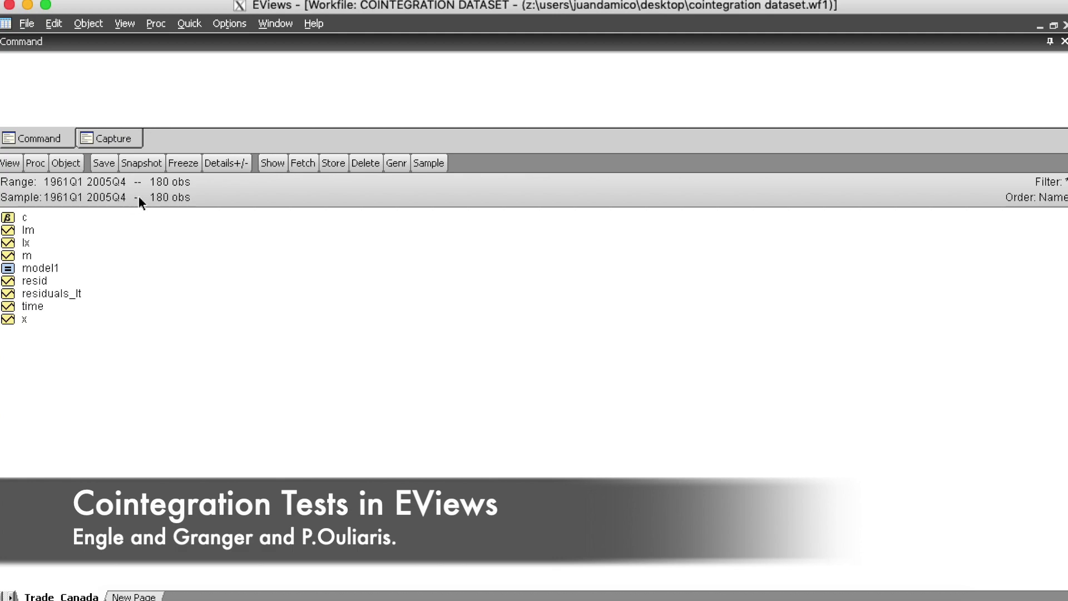
Estimate a cointegrating regression (COINTREG) of lx on lm using fully-modified OLS, a constant trend specification and the sample 1961q1 2005q4
{"action": "left_click", "coordinate": [192, 25]}
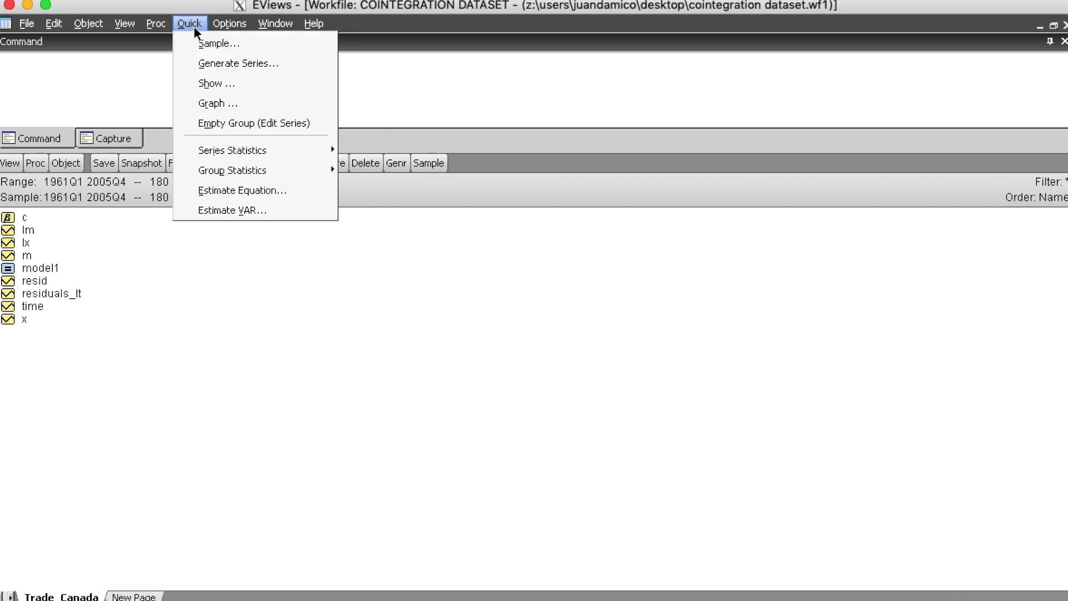
{"action": "left_click", "coordinate": [240, 189]}
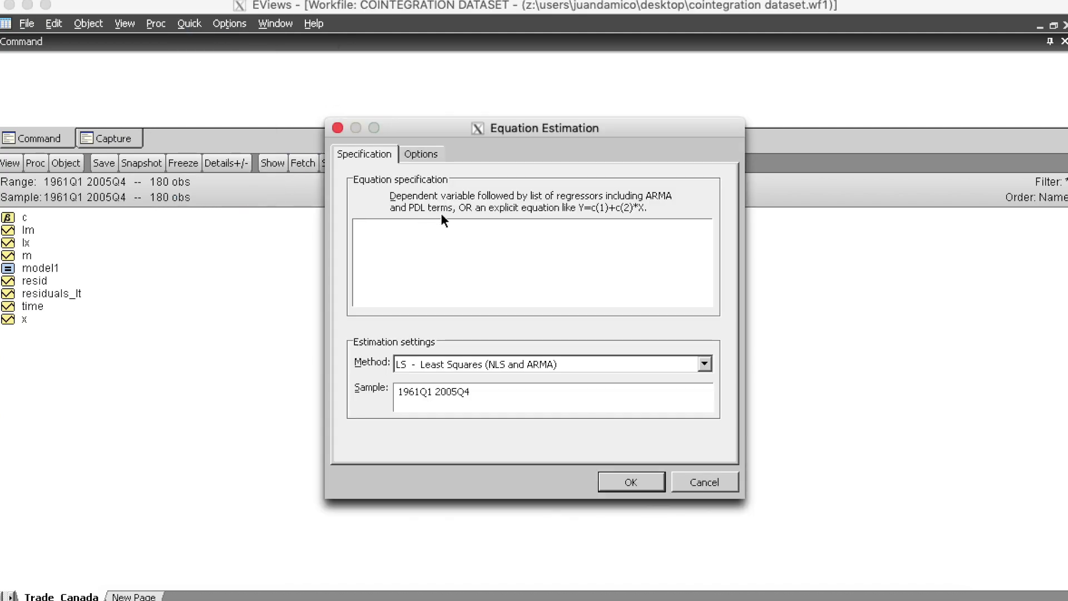
{"action": "type", "text": "lx c lm"}
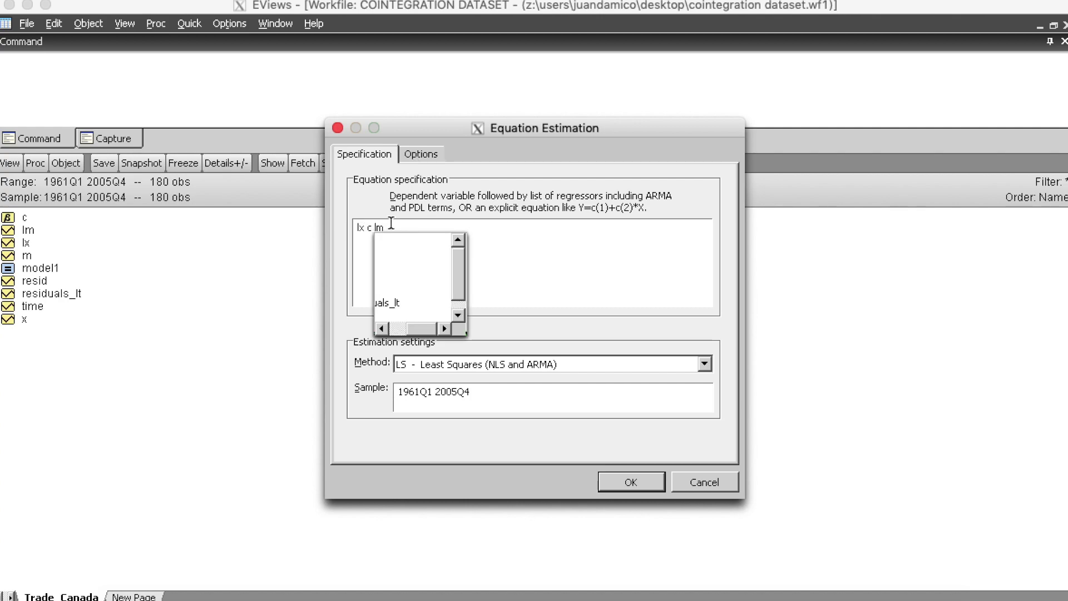
{"action": "left_click", "coordinate": [525, 252]}
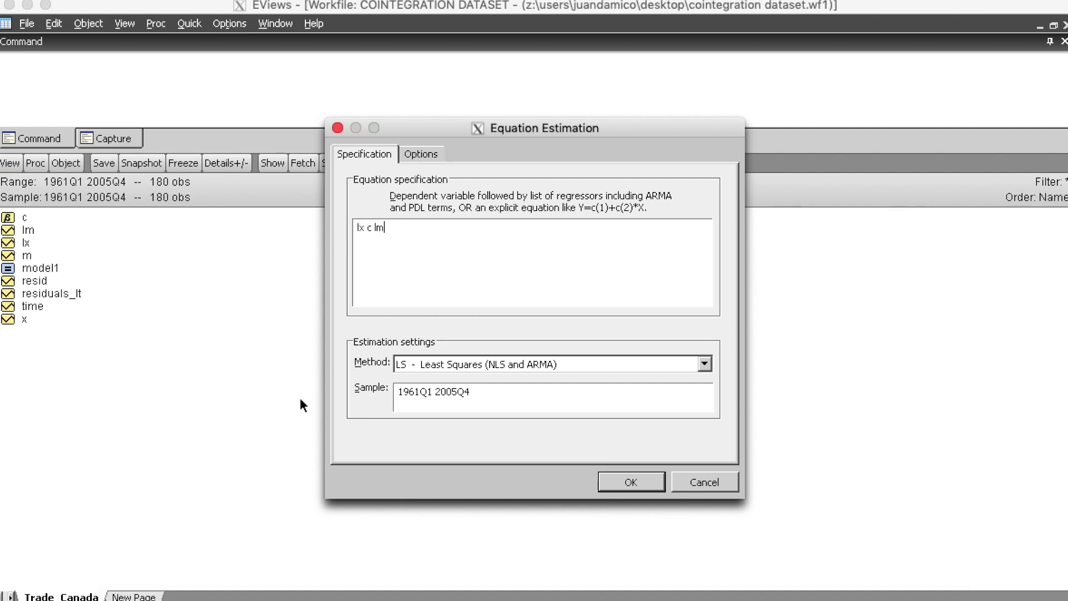
{"action": "left_click", "coordinate": [518, 363]}
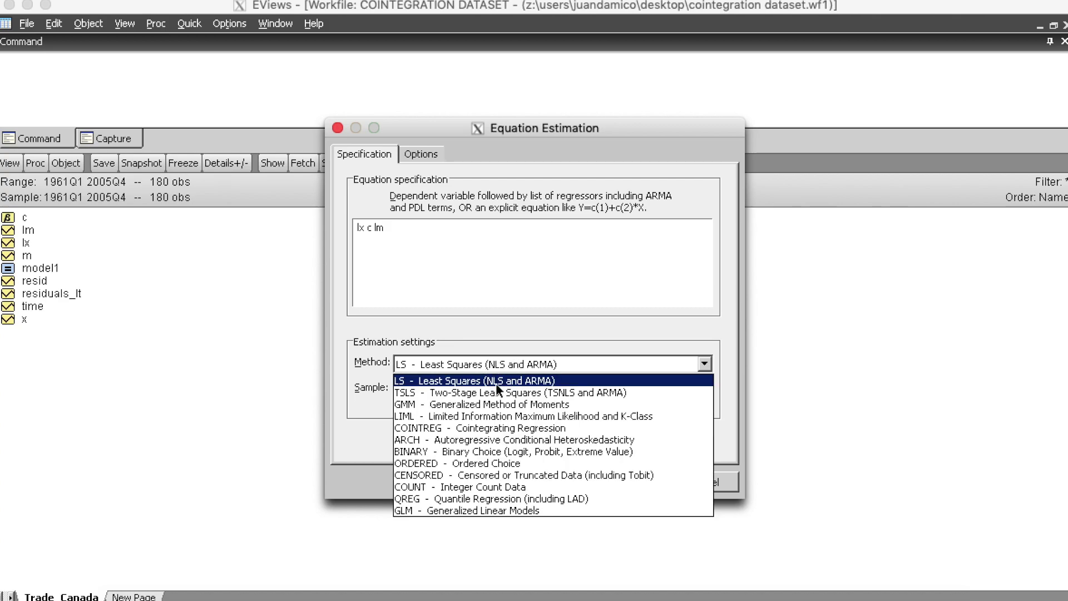
{"action": "left_click", "coordinate": [463, 429]}
{"action": "type", "text": "l"}
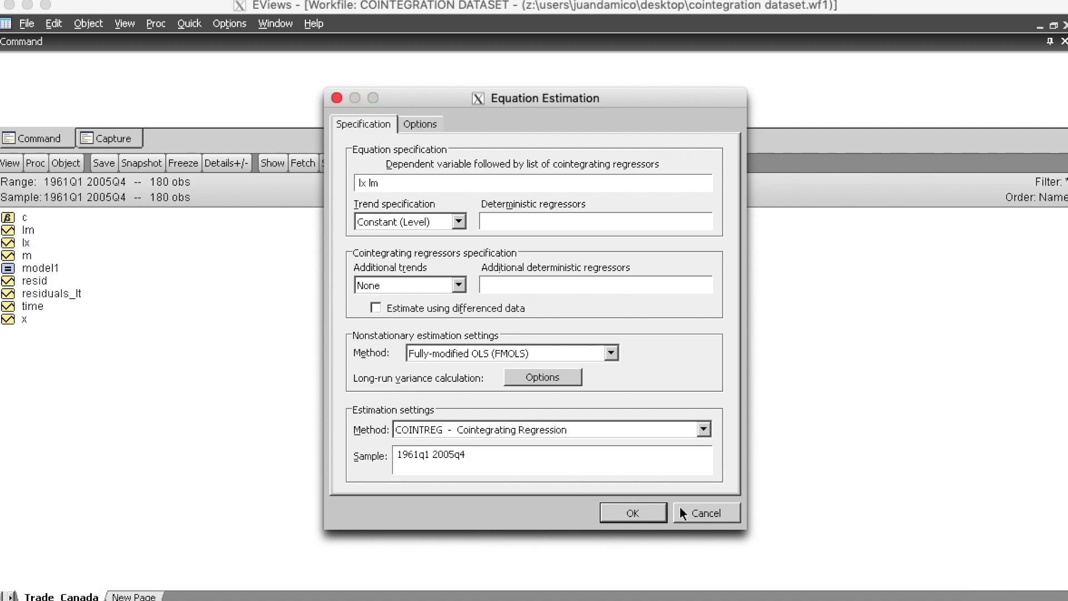
{"action": "left_click", "coordinate": [637, 519]}
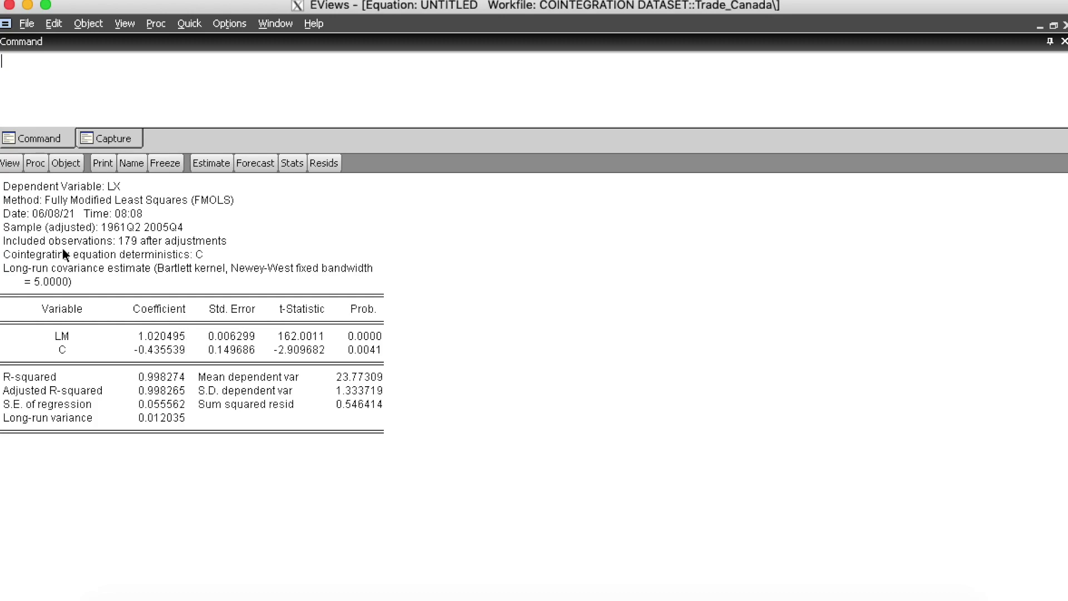
Run the Engle-Granger cointegration test with Schwarz Info Criterion lags, maximum lag * and d.f. adjustment, and examine its statistics and p-values
{"action": "left_click", "coordinate": [9, 163]}
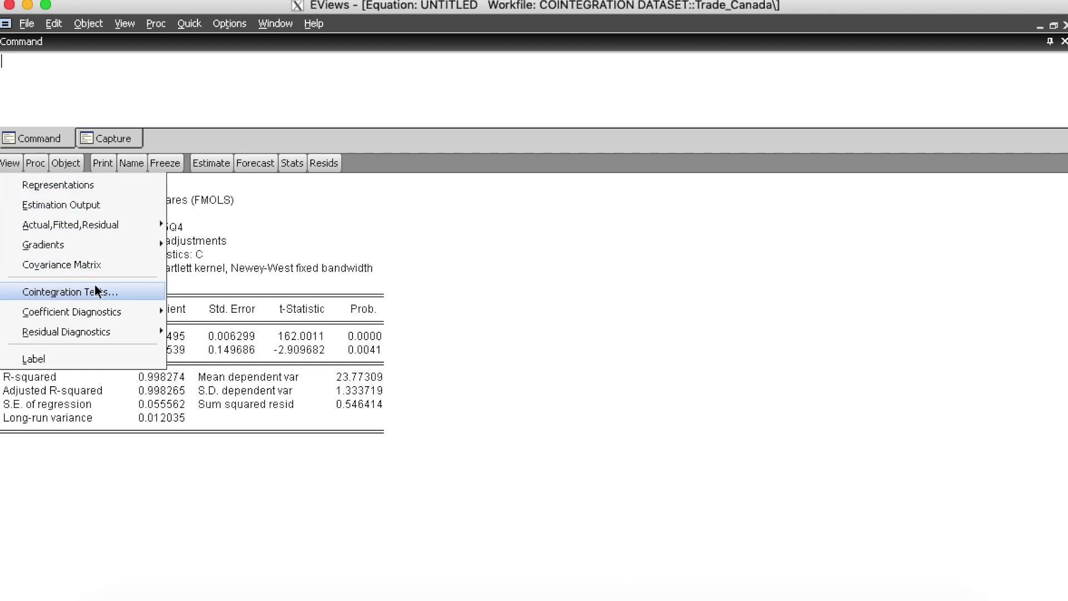
{"action": "left_click", "coordinate": [65, 291]}
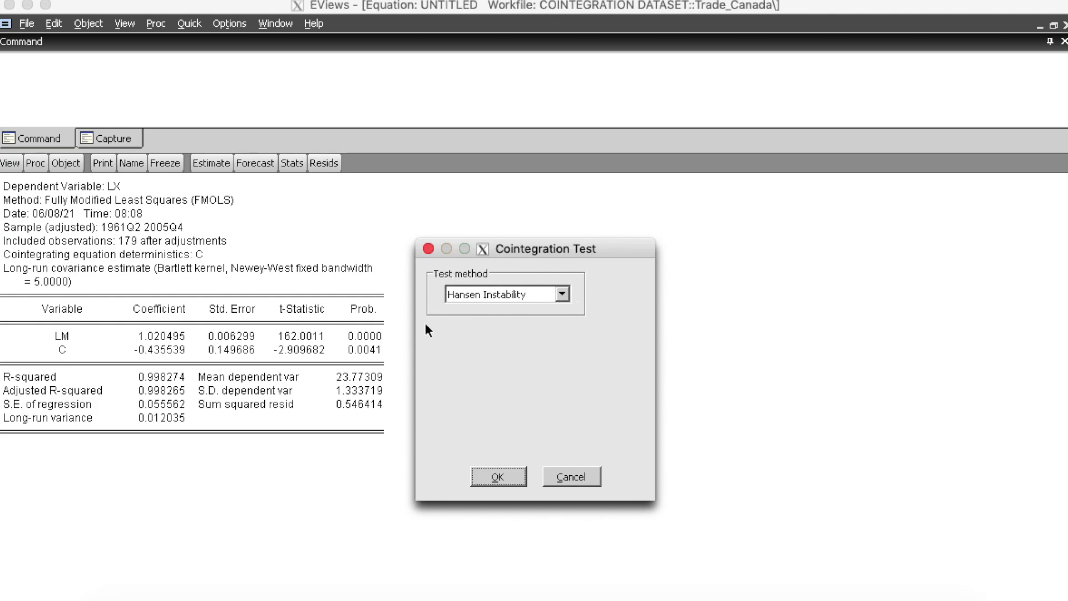
{"action": "left_click", "coordinate": [562, 294]}
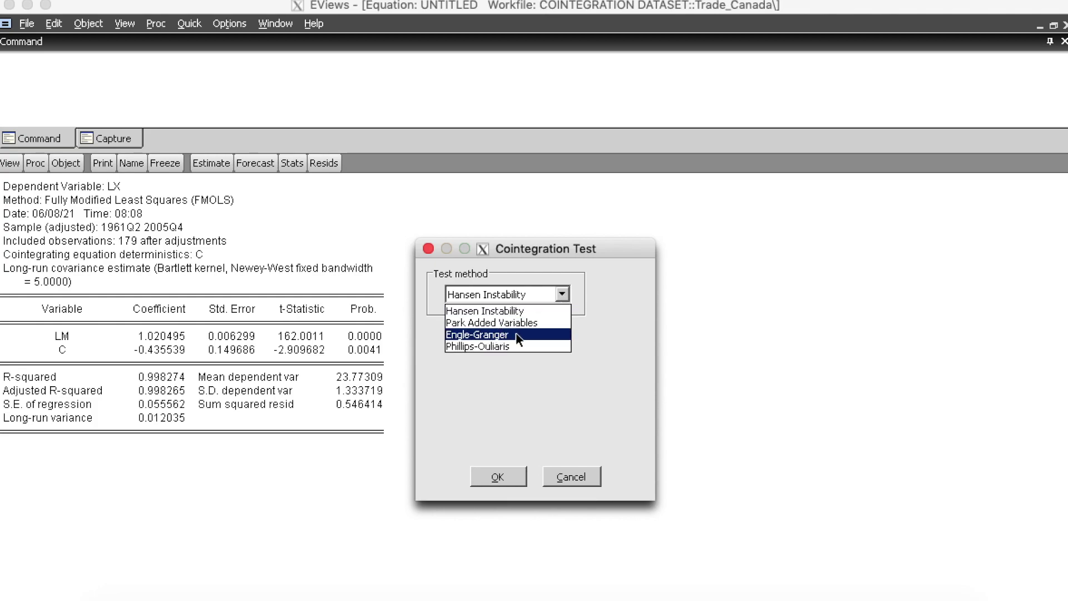
{"action": "left_click", "coordinate": [487, 336]}
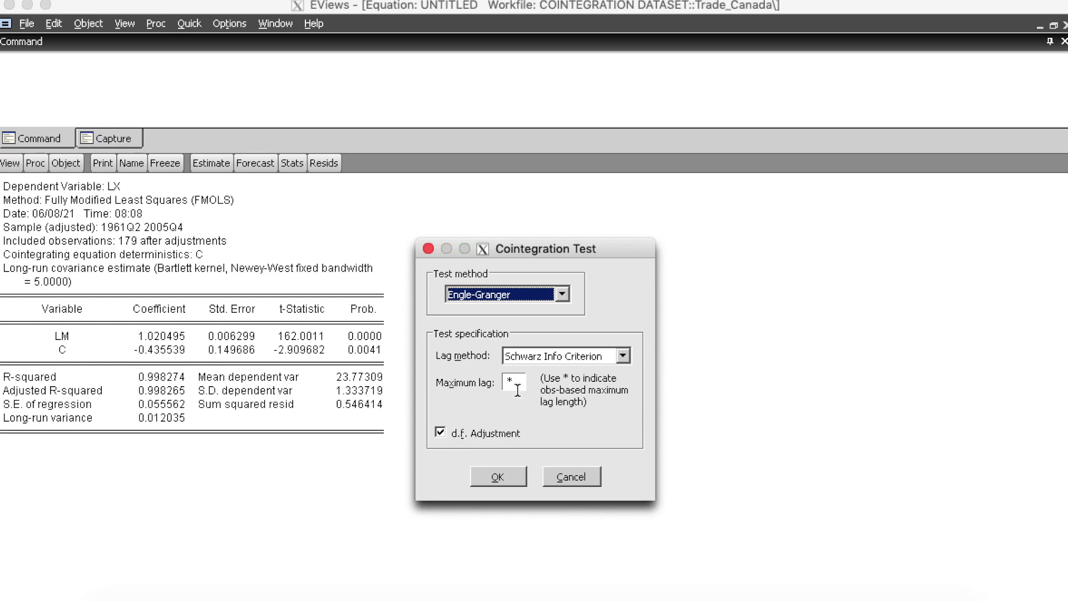
{"action": "left_click", "coordinate": [519, 476]}
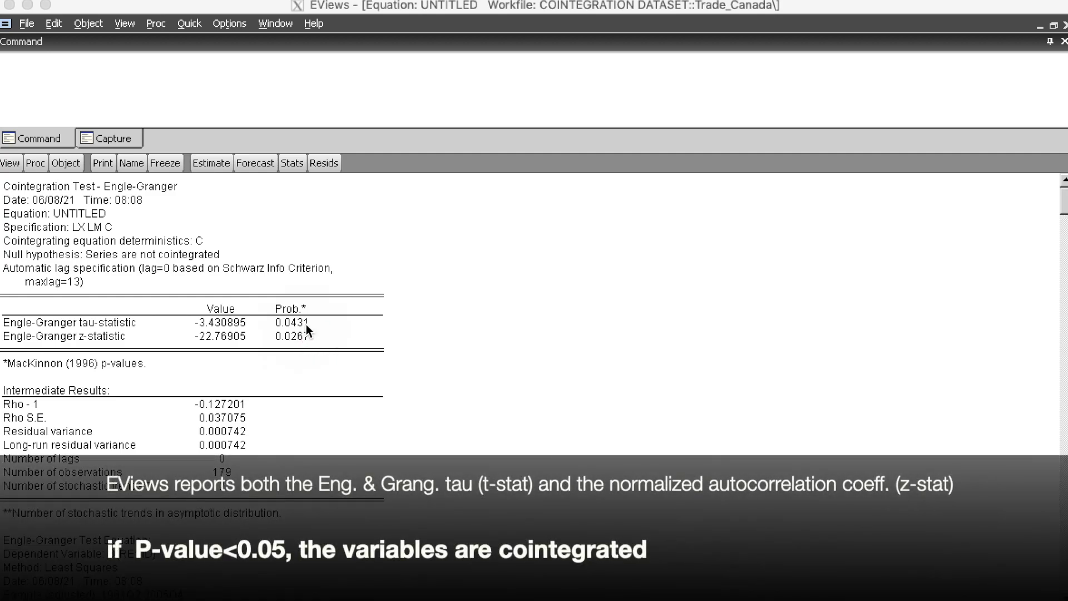
{"action": "left_click_drag", "start_coordinate": [319, 338], "coordinate": [344, 323]}
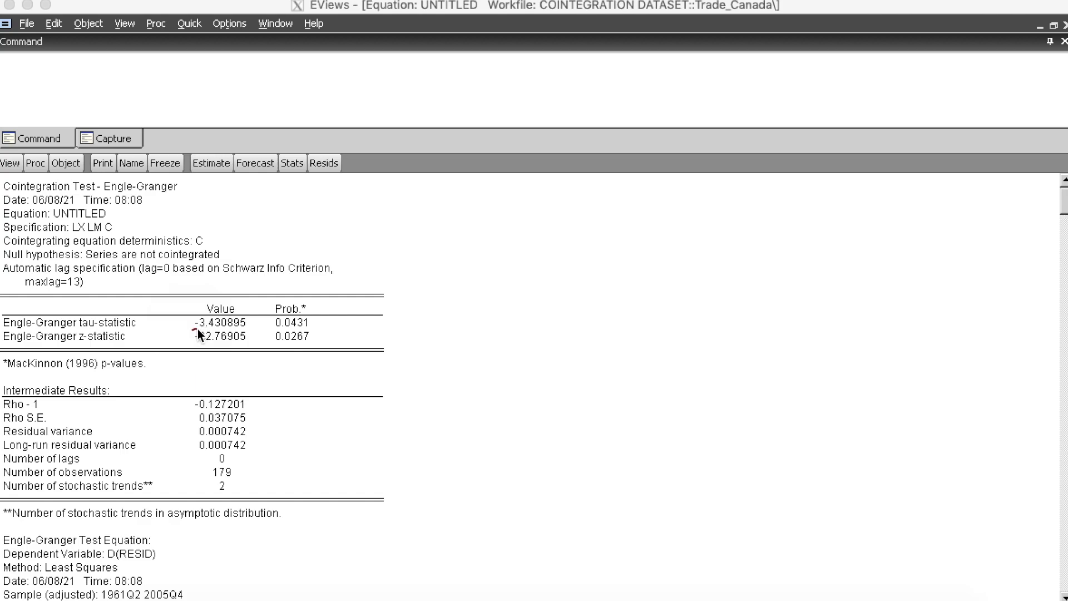
{"action": "left_click_drag", "start_coordinate": [253, 319], "coordinate": [212, 311]}
{"action": "mouse_move", "coordinate": [225, 328]}
{"action": "left_mouse_down"}
{"action": "mouse_move", "coordinate": [252, 312]}
{"action": "mouse_move", "coordinate": [194, 312]}
{"action": "mouse_move", "coordinate": [191, 322]}
{"action": "left_mouse_up"}
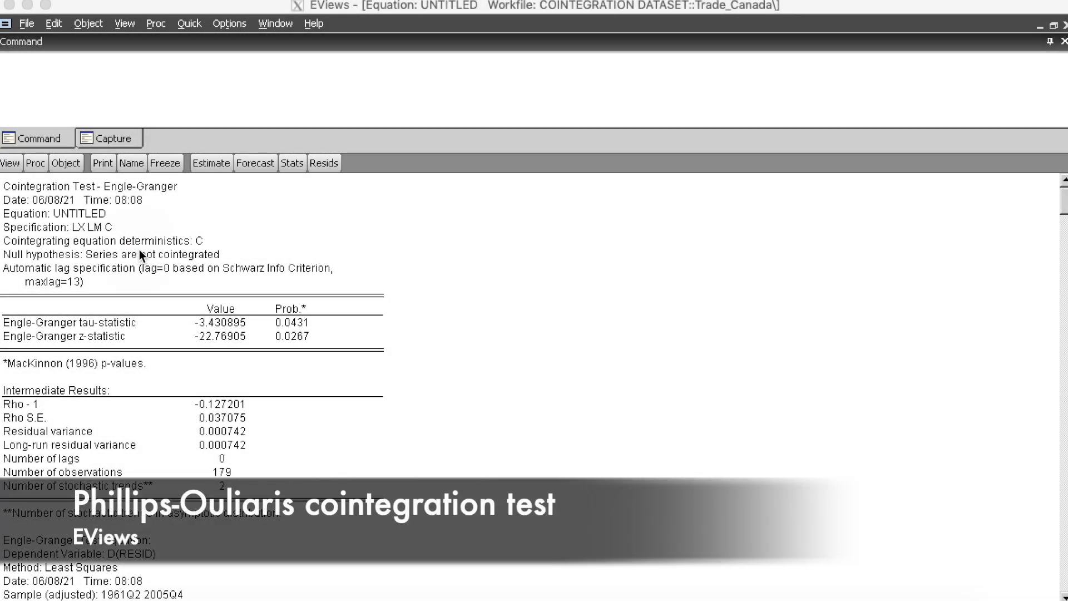
Run the Phillips-Ouliaris cointegration test on the lx and lm equation with default long-run variance options, and check its null hypothesis
{"action": "left_click", "coordinate": [12, 165]}
{"action": "left_click", "coordinate": [12, 165]}
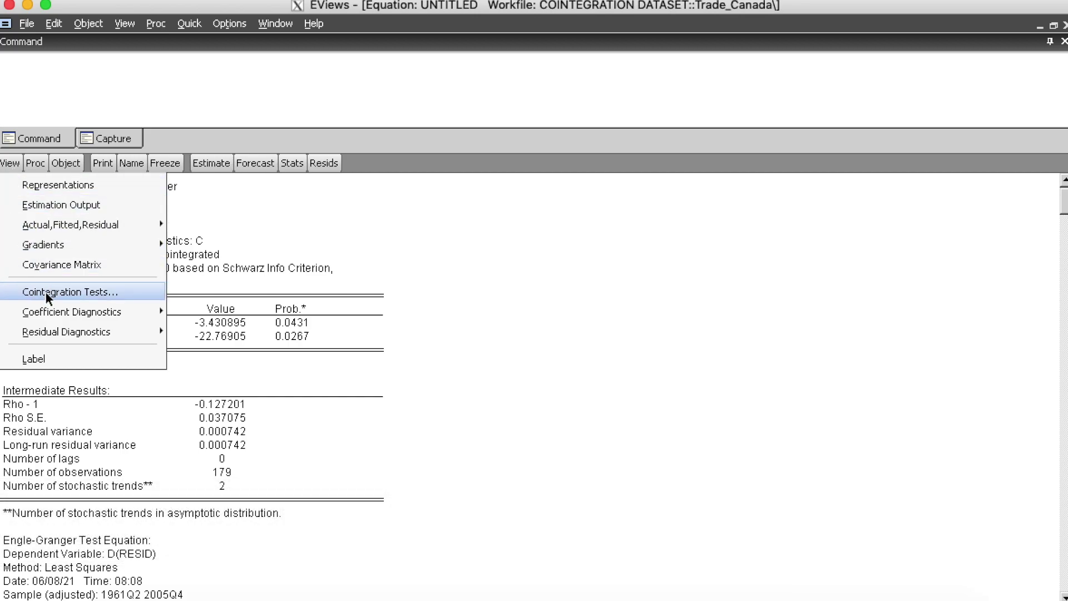
{"action": "left_click", "coordinate": [45, 291]}
{"action": "left_click", "coordinate": [565, 297]}
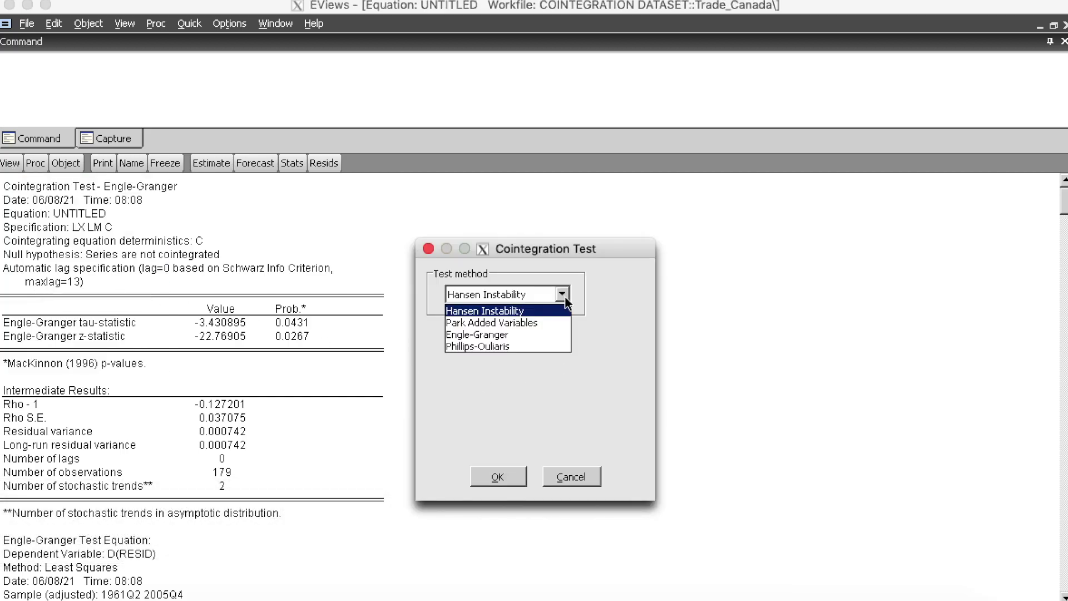
{"action": "left_click", "coordinate": [519, 347]}
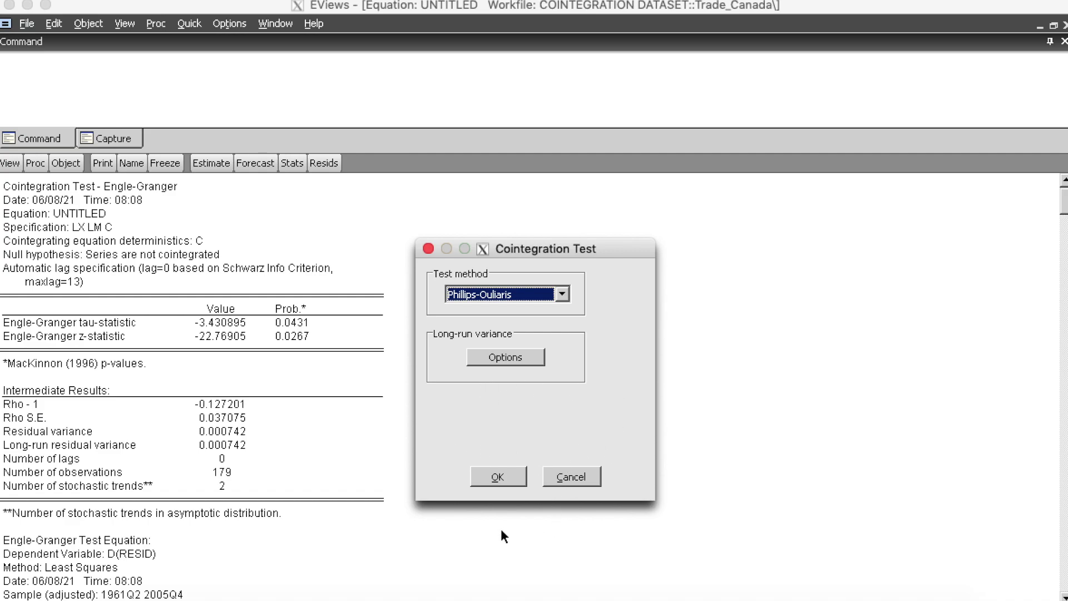
{"action": "left_click", "coordinate": [497, 477]}
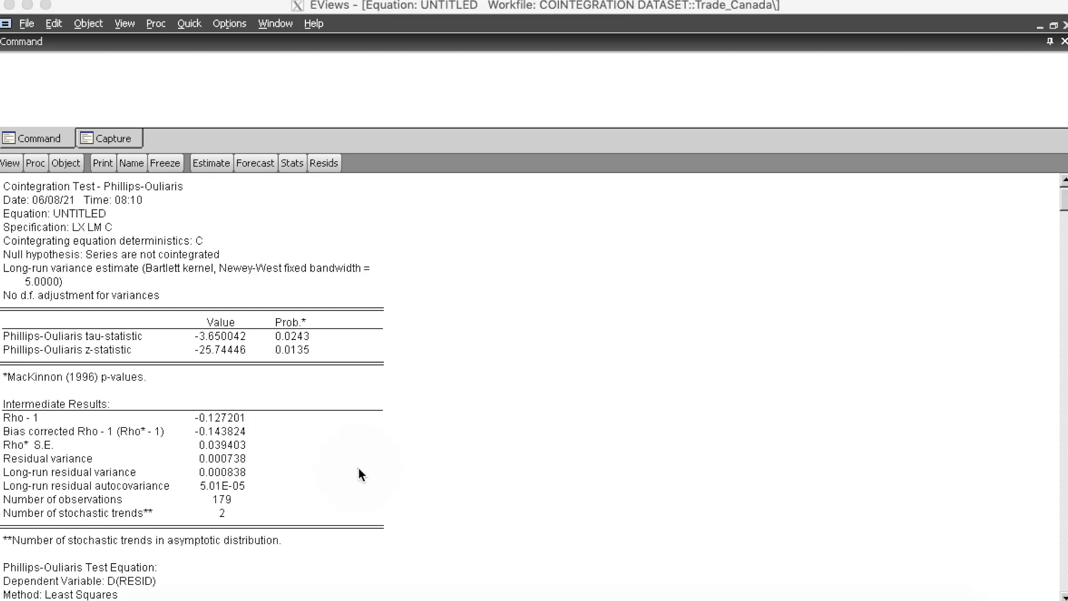
{"action": "left_click_drag", "start_coordinate": [11, 260], "coordinate": [30, 259]}
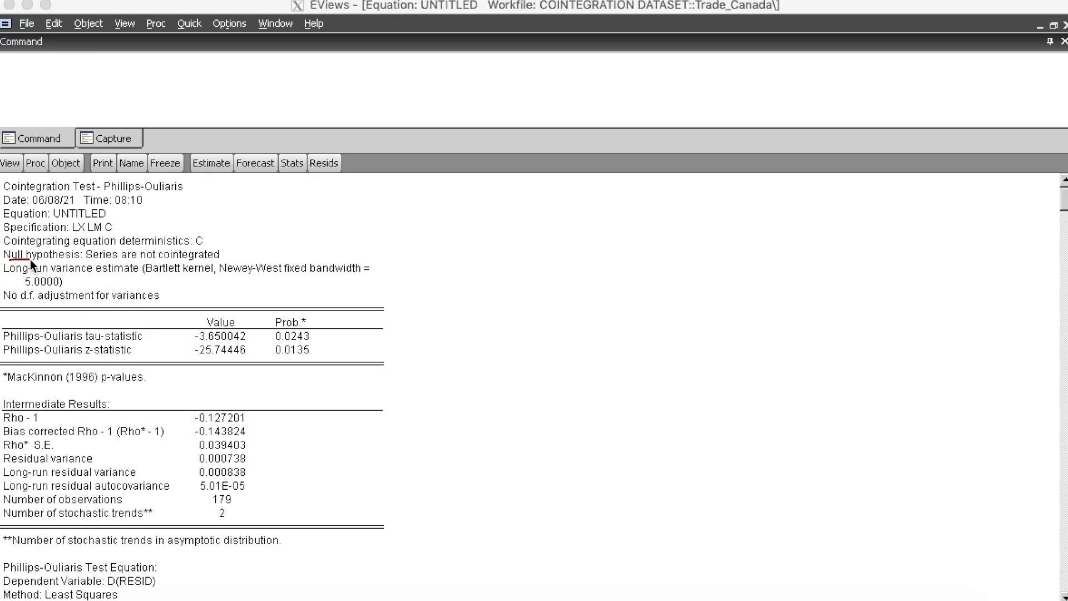